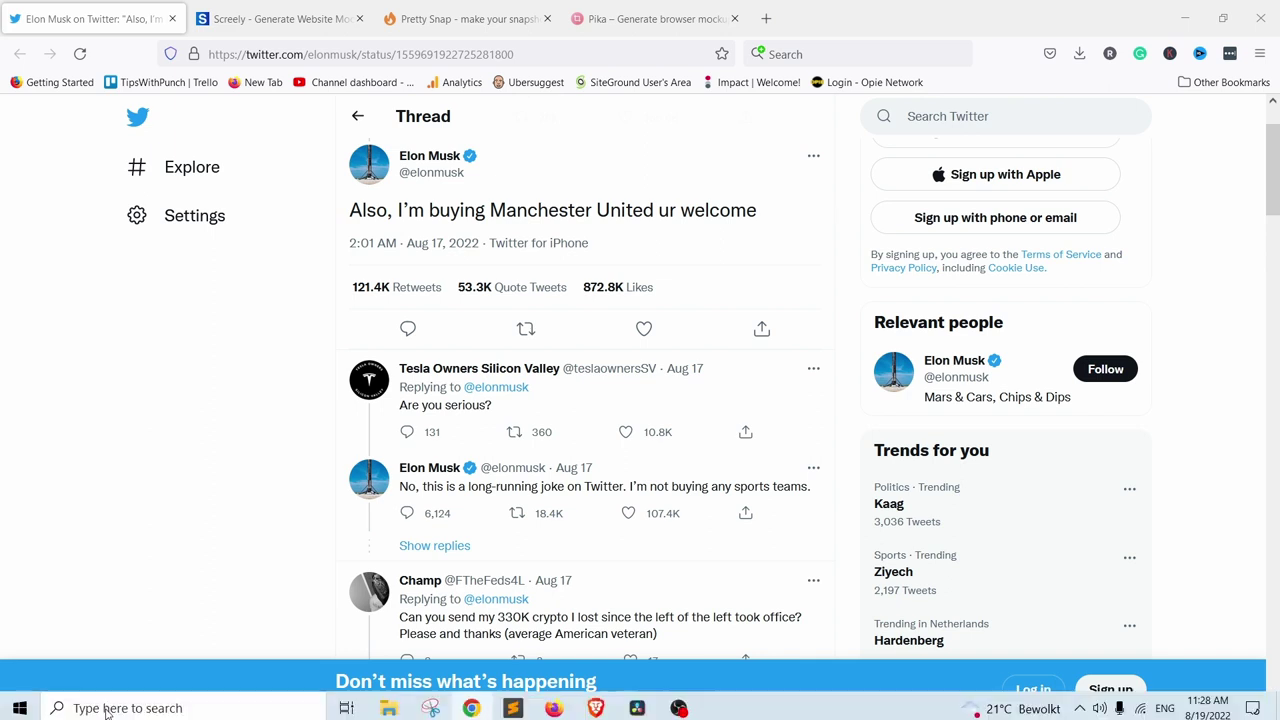
- Launch Snipping Tool and snip the Manchester United tweet with its first two replies
{"action": "left_click", "coordinate": [96, 703]}
{"action": "type", "text": "snippin"}
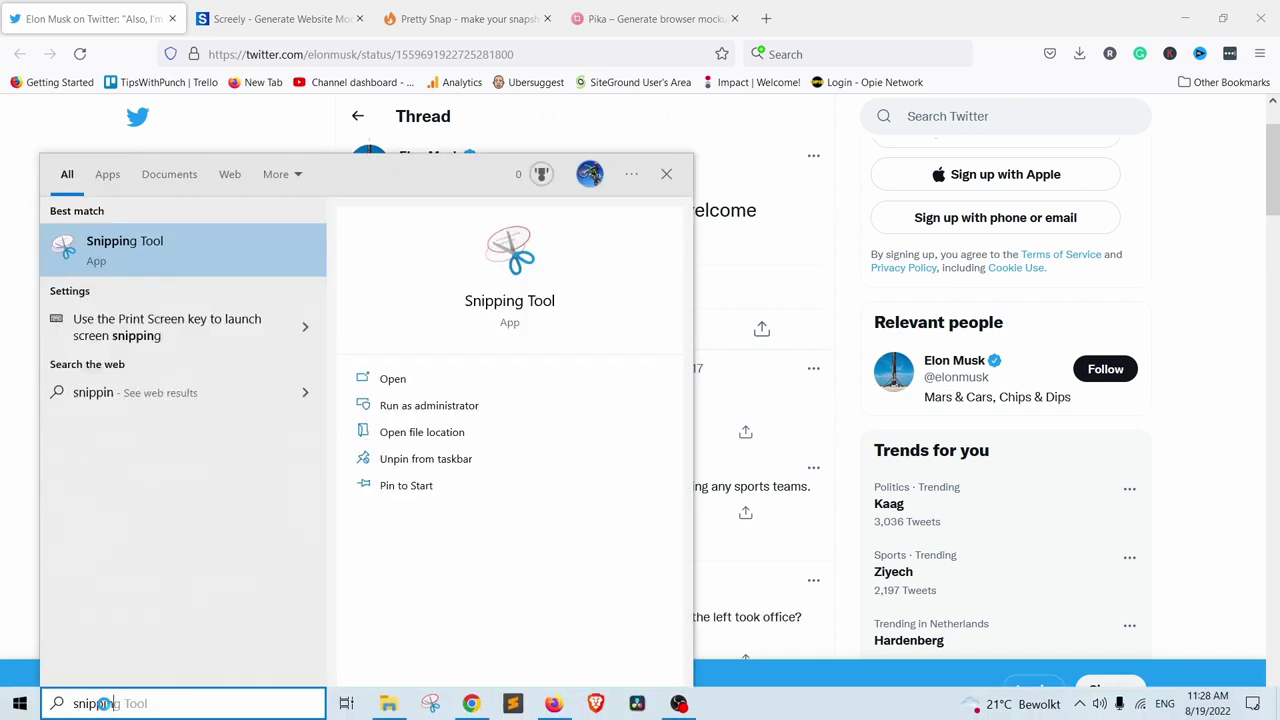
{"action": "left_click", "coordinate": [145, 263]}
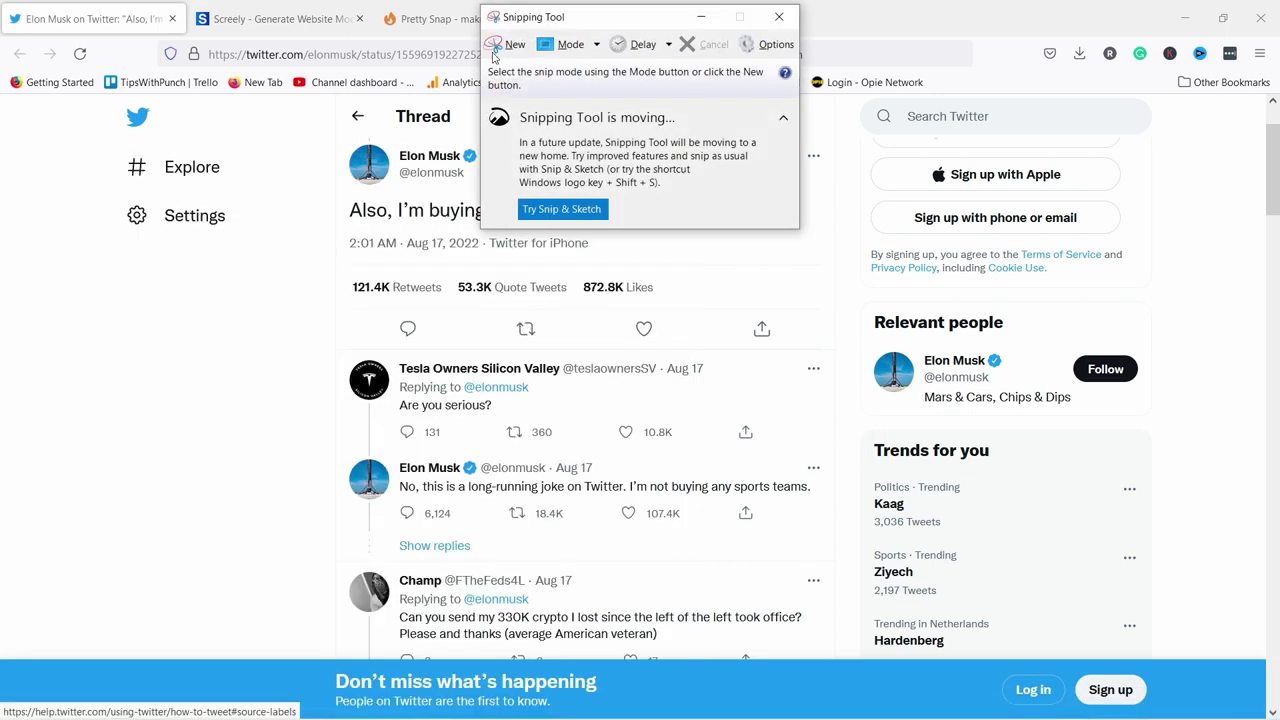
{"action": "left_click", "coordinate": [510, 45]}
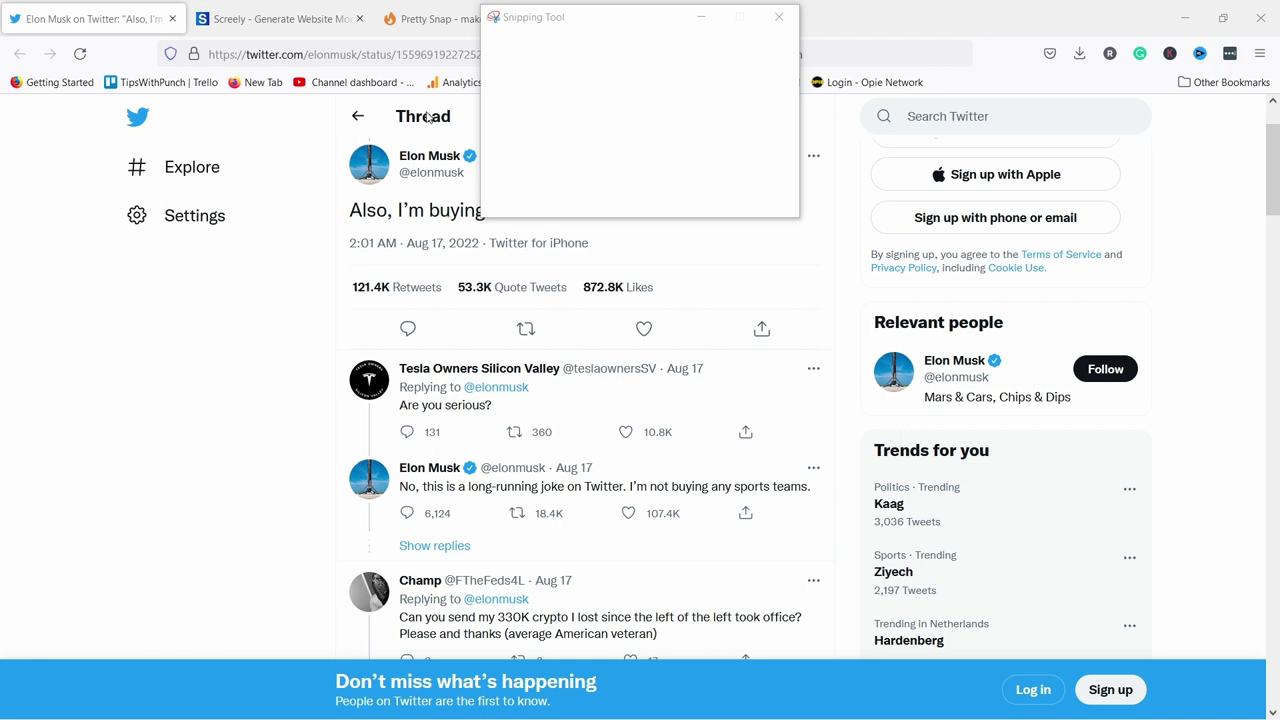
{"action": "left_click_drag", "start_coordinate": [338, 127], "coordinate": [840, 558]}
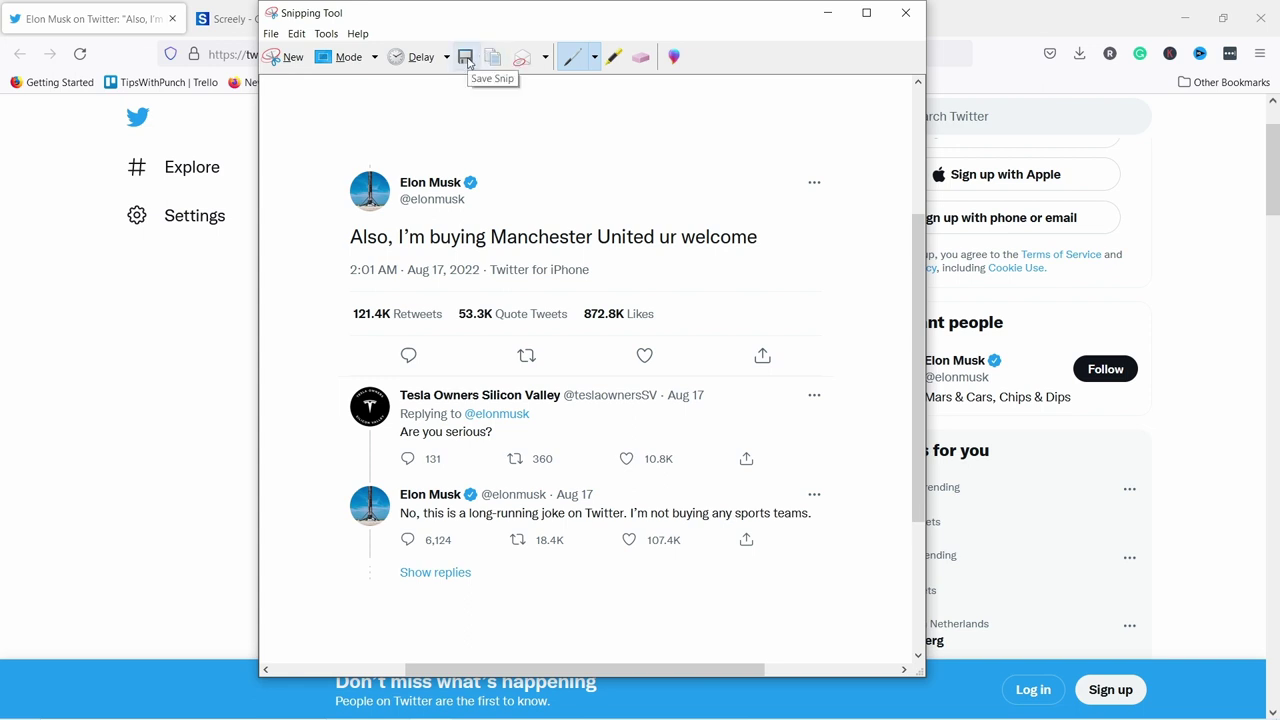
- Paste the tweet snip into Screely's editor as a browser-window mockup on a peach background
{"action": "left_click", "coordinate": [137, 394]}
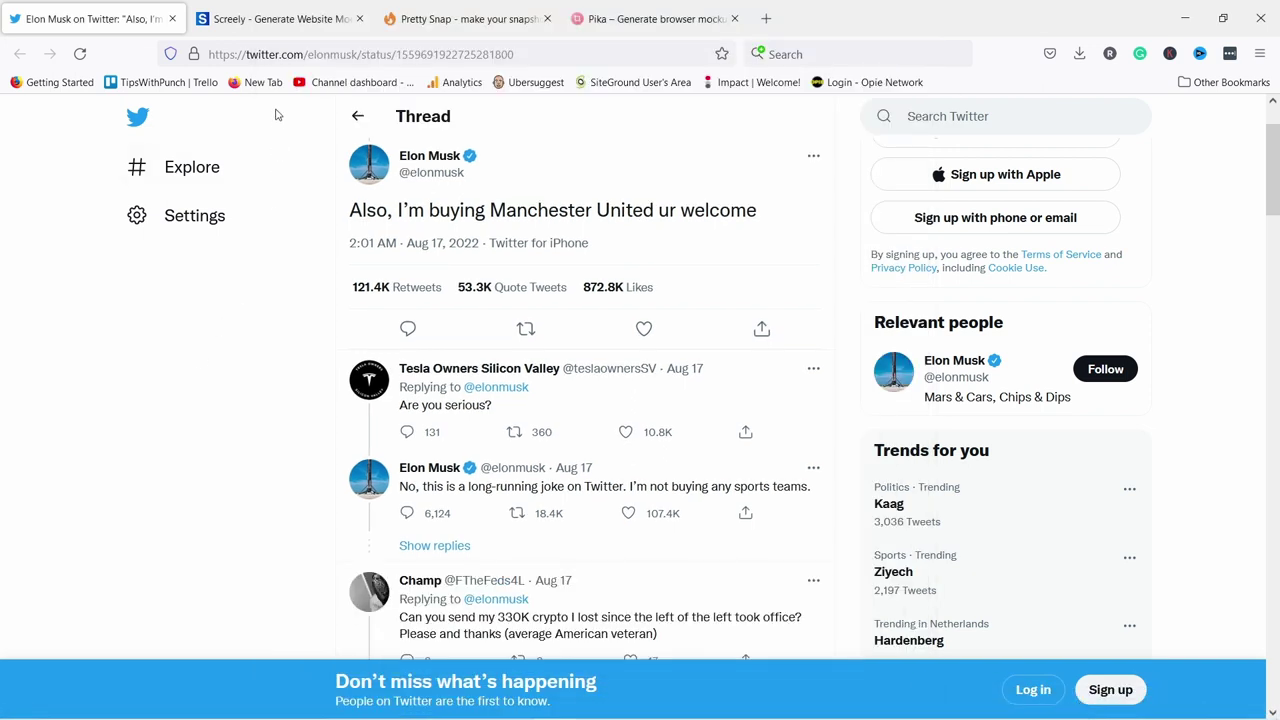
{"action": "left_click", "coordinate": [277, 20]}
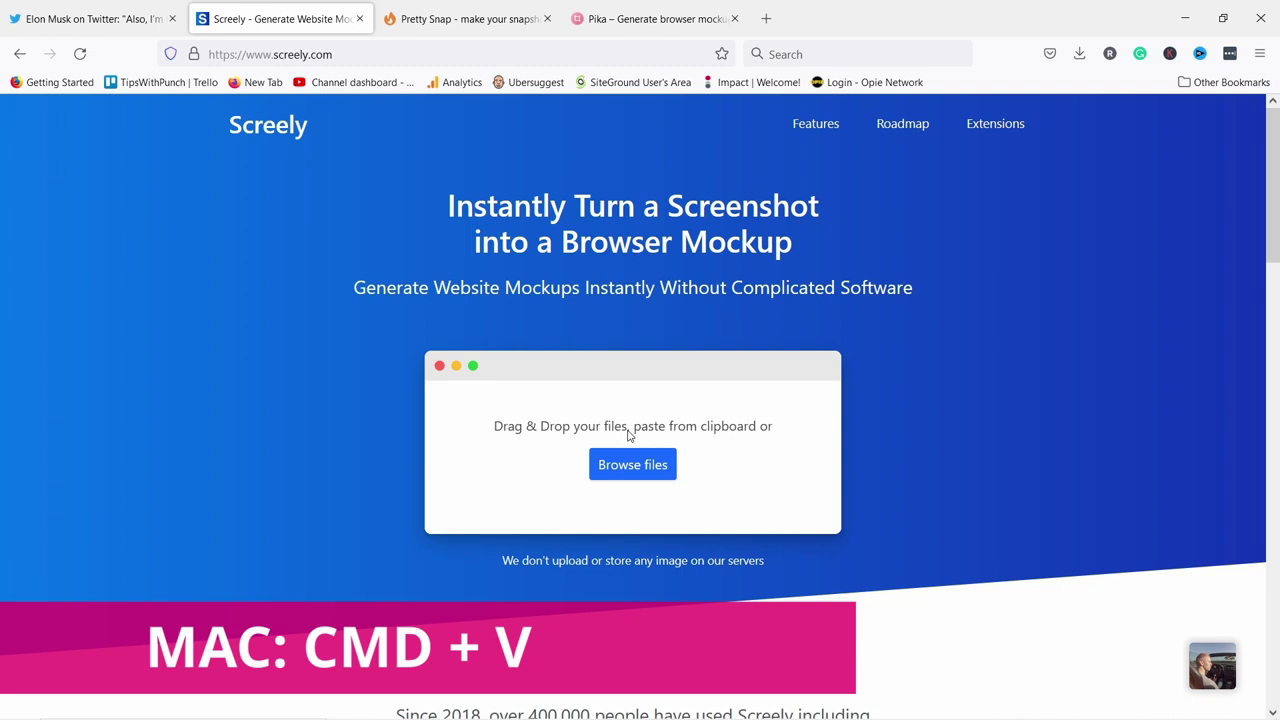
{"action": "key", "text": "ctrl+v"}
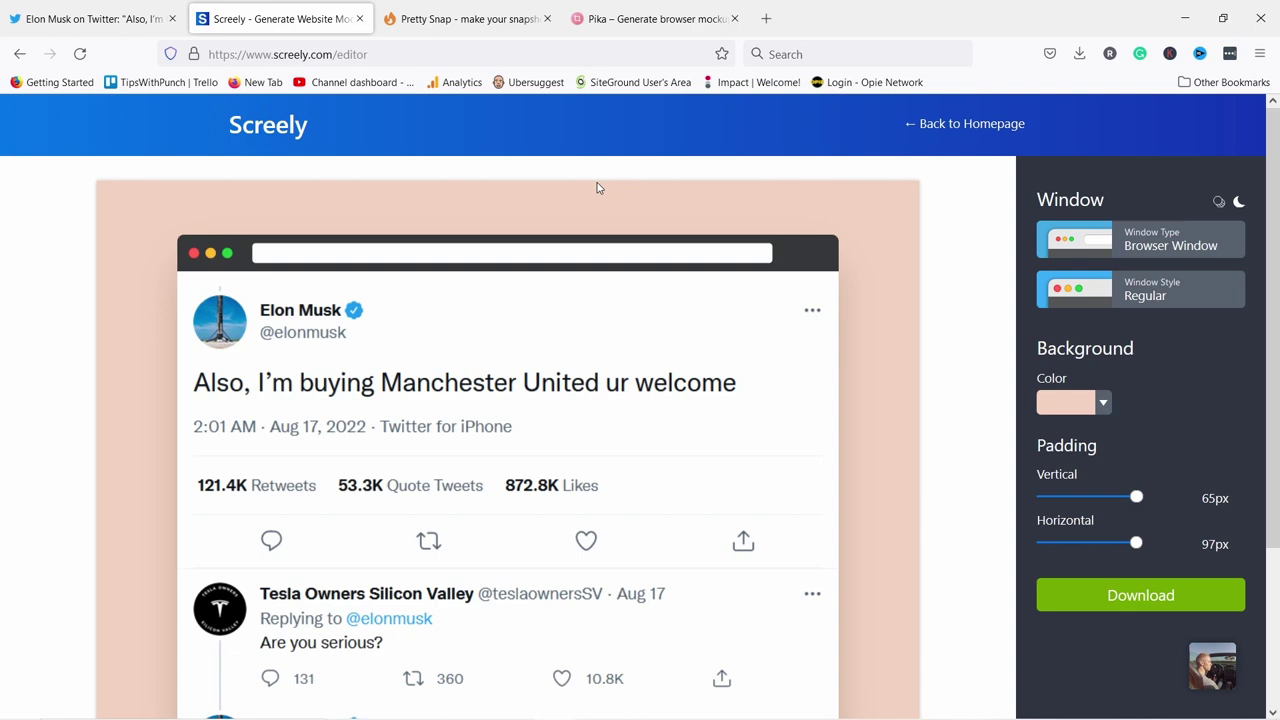
- Set Screely's window type to No Window, then toggle the shadow and dark mode off and on
{"action": "scroll", "coordinate": [407, 411], "scroll_direction": "down", "scroll_amount": 2}
{"action": "scroll", "coordinate": [650, 356], "scroll_direction": "up", "scroll_amount": 2}
{"action": "left_click", "coordinate": [1085, 243]}
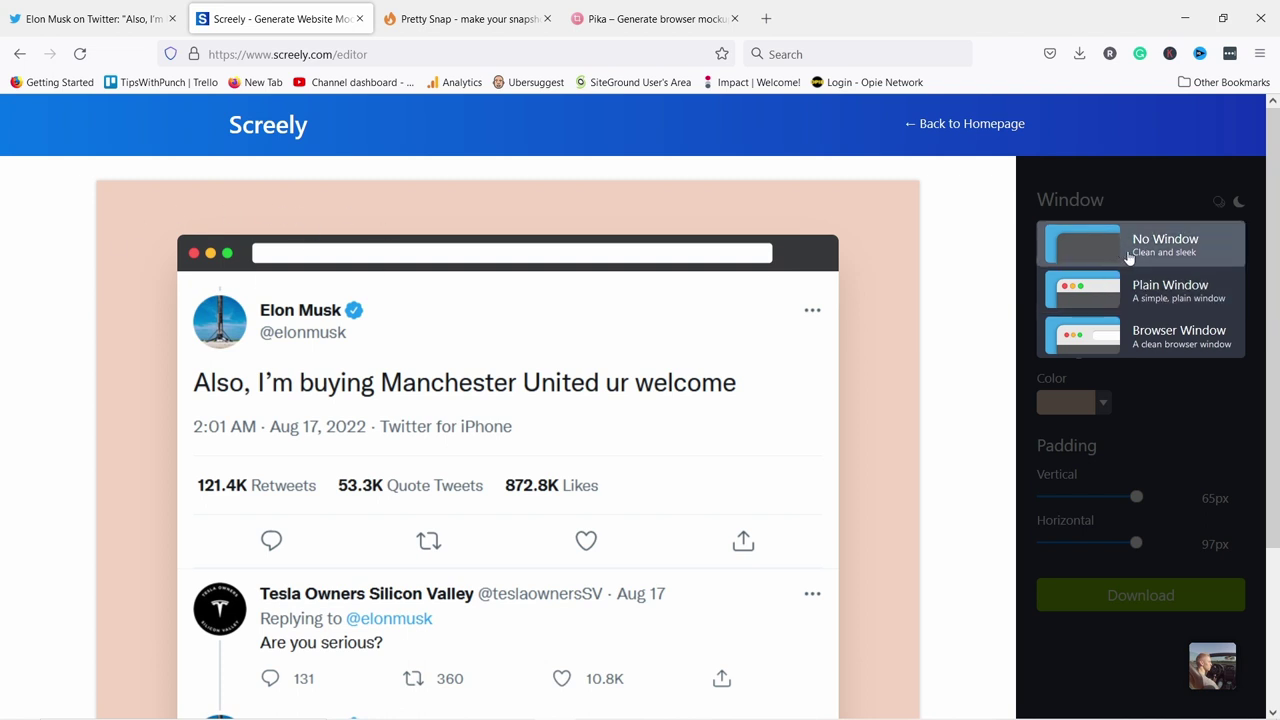
{"action": "left_click", "coordinate": [1105, 243]}
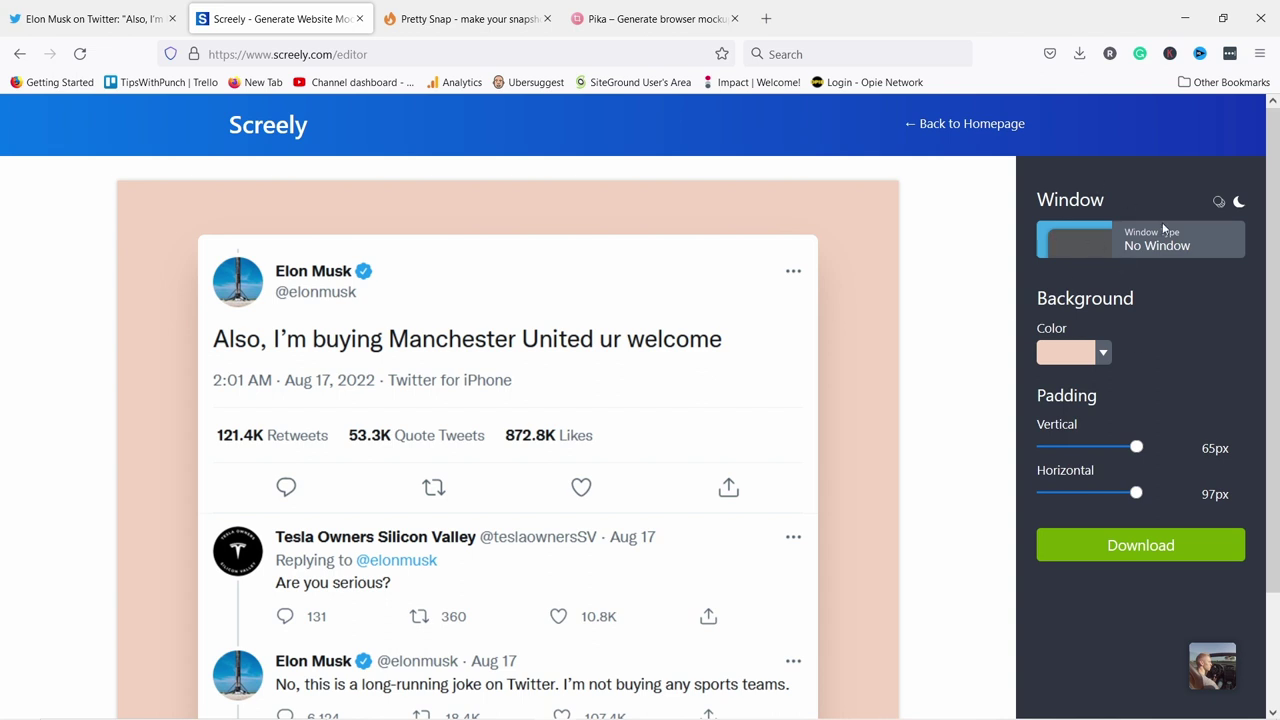
{"action": "left_click", "coordinate": [1218, 205]}
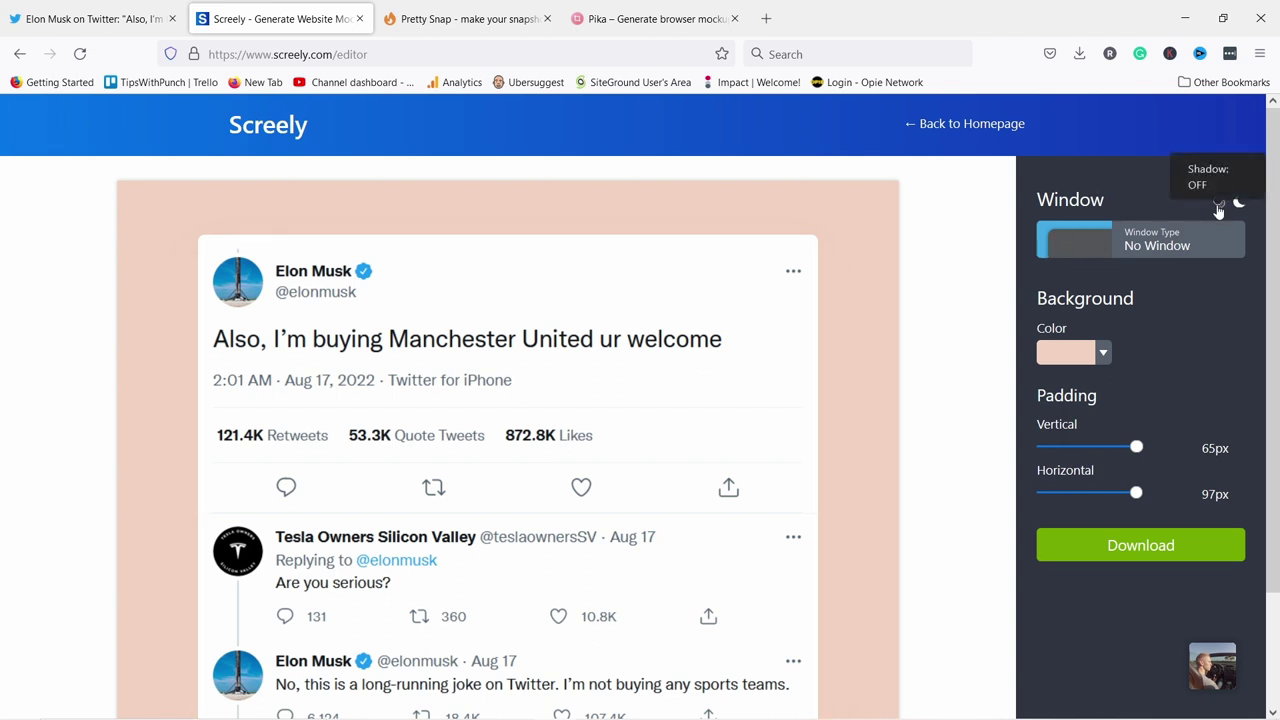
{"action": "left_click", "coordinate": [1218, 206]}
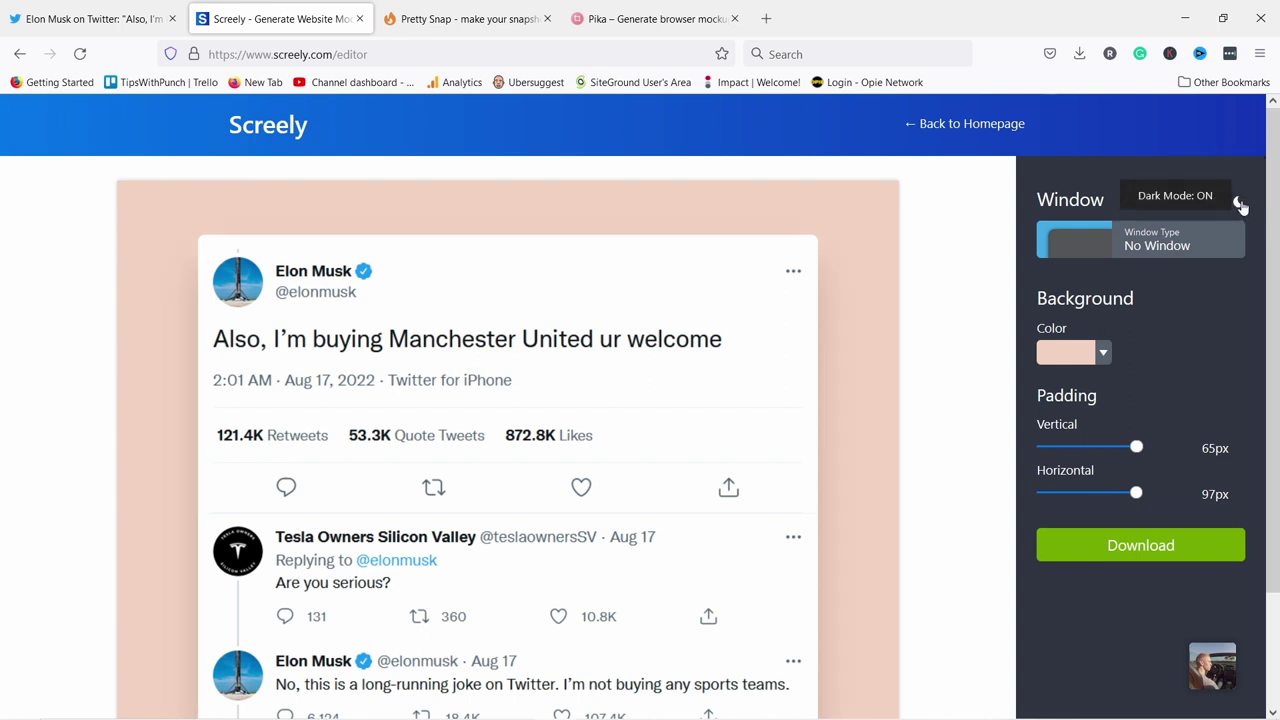
{"action": "left_click", "coordinate": [1240, 205]}
{"action": "left_click", "coordinate": [1240, 207]}
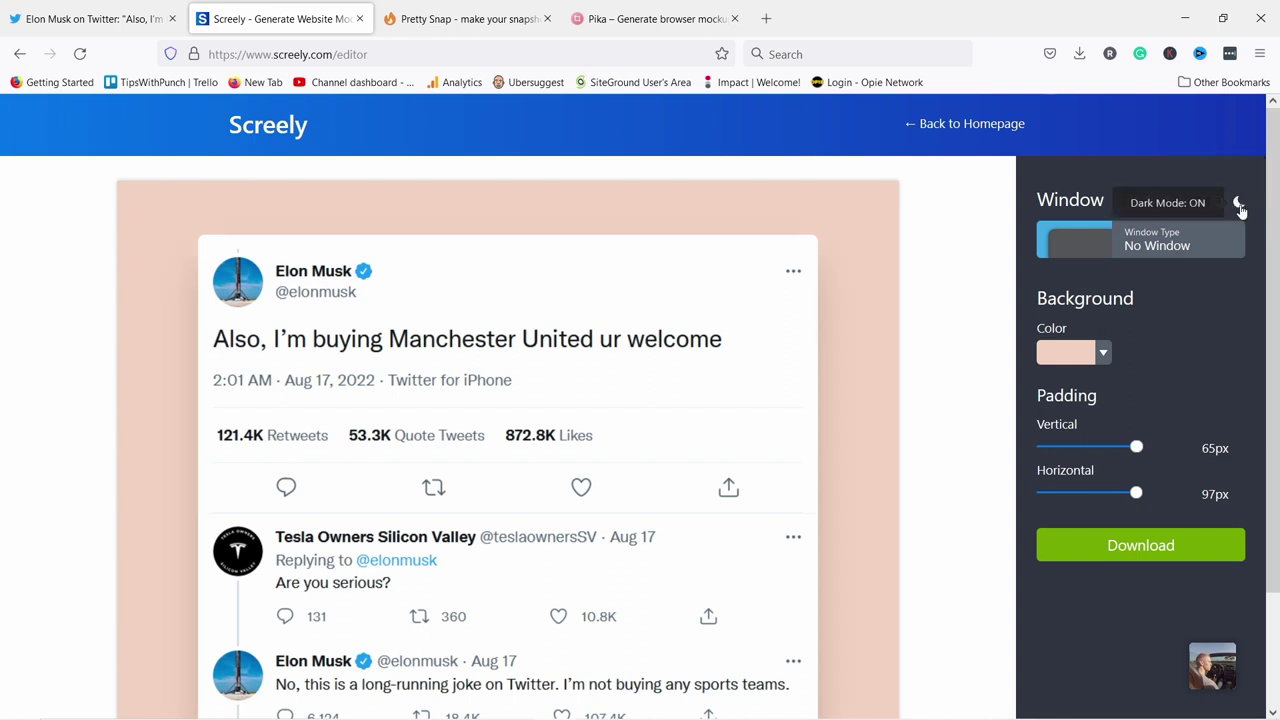
- Try a Plain Window frame with light and dark bars, then revert to No Window
{"action": "left_click", "coordinate": [1148, 236]}
{"action": "left_click", "coordinate": [1145, 286]}
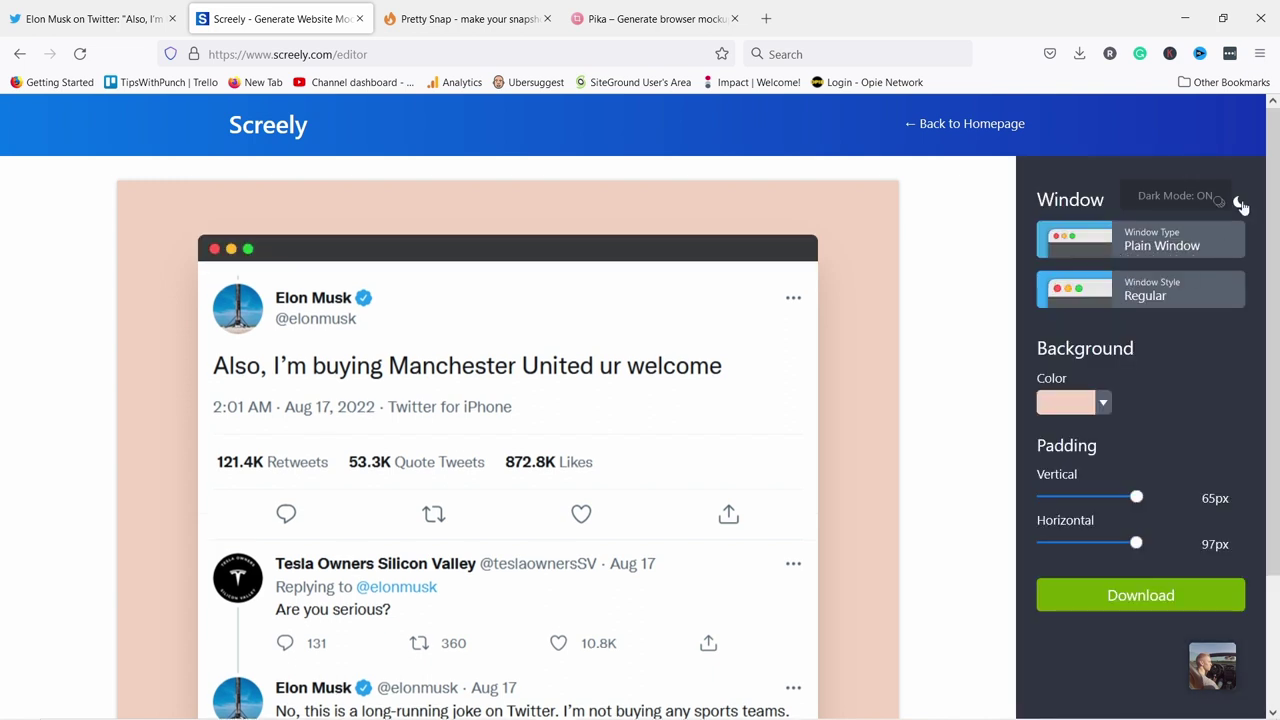
{"action": "left_click", "coordinate": [1240, 204]}
{"action": "left_click", "coordinate": [1240, 204]}
{"action": "left_click", "coordinate": [1139, 250]}
{"action": "left_click", "coordinate": [1140, 248]}
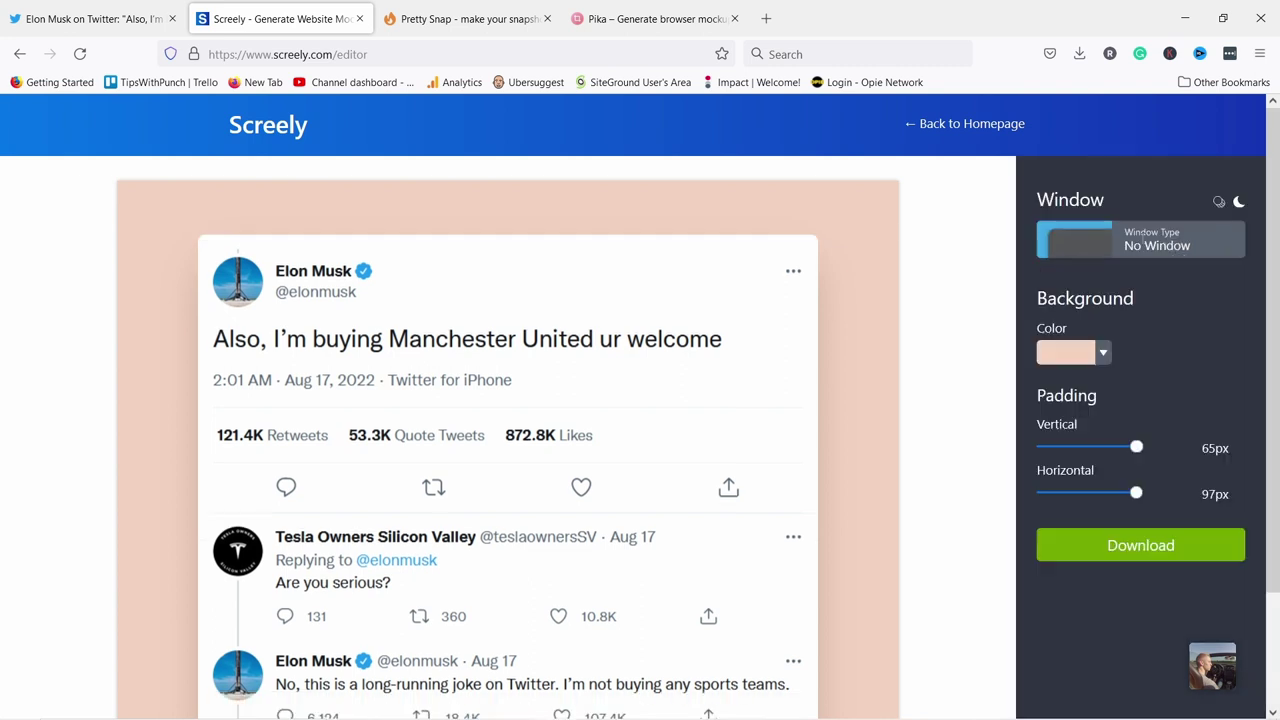
{"action": "scroll", "coordinate": [1150, 335], "scroll_direction": "down", "scroll_amount": 1}
- Change Screely's mockup background colour to lavender C2C0F3 using the colour picker
{"action": "left_click", "coordinate": [1103, 268]}
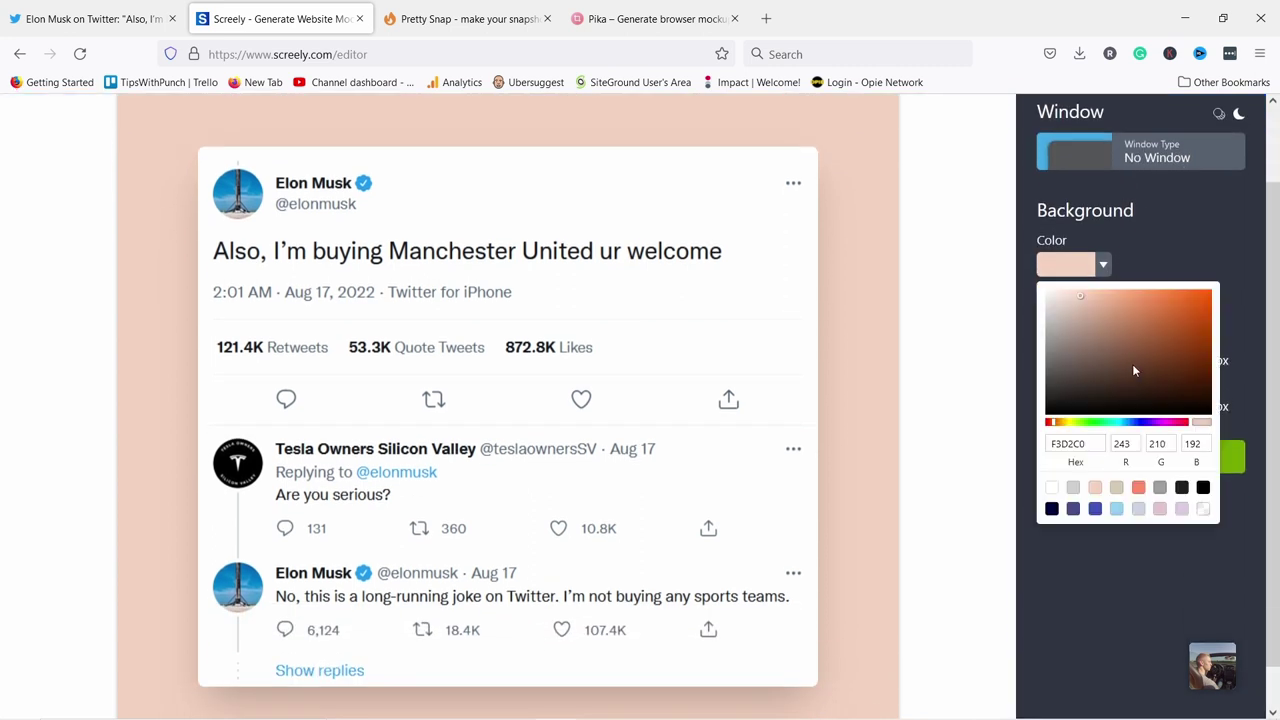
{"action": "left_click_drag", "start_coordinate": [1147, 425], "coordinate": [1145, 428]}
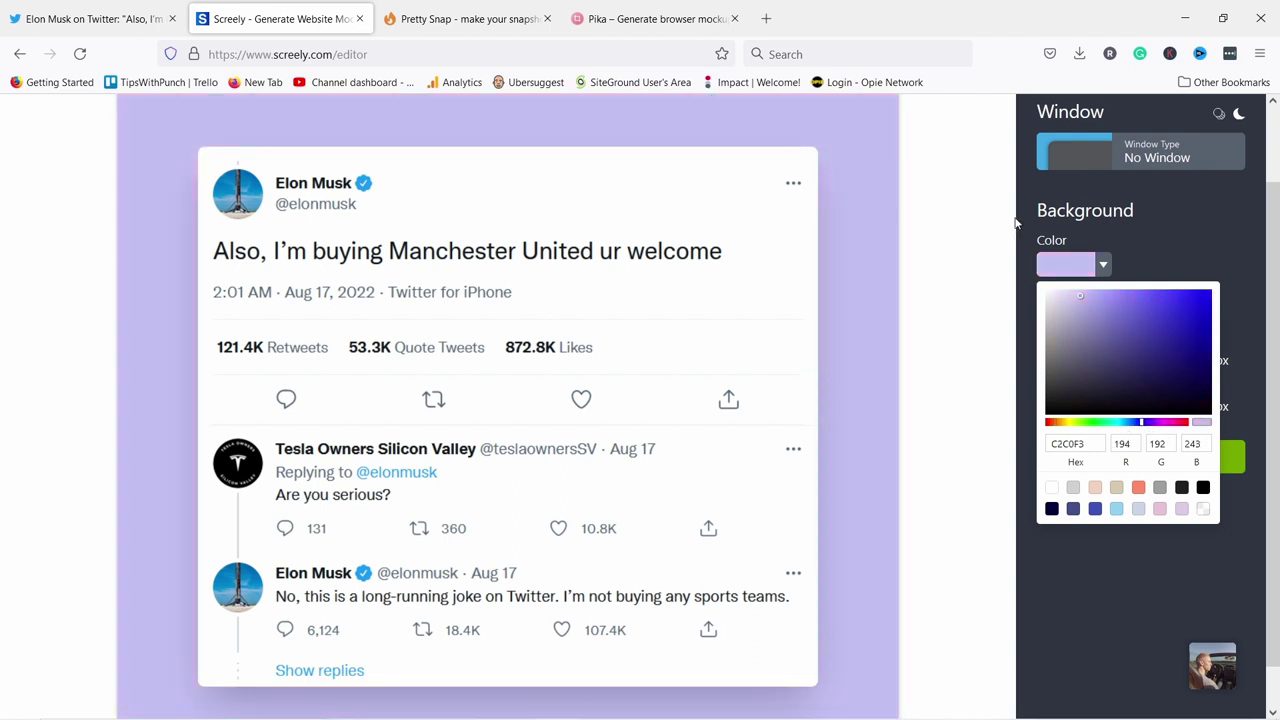
{"action": "left_click", "coordinate": [1156, 245]}
{"action": "left_click", "coordinate": [1102, 272]}
{"action": "left_click_drag", "start_coordinate": [1086, 447], "coordinate": [1049, 448]}
{"action": "left_click", "coordinate": [1170, 235]}
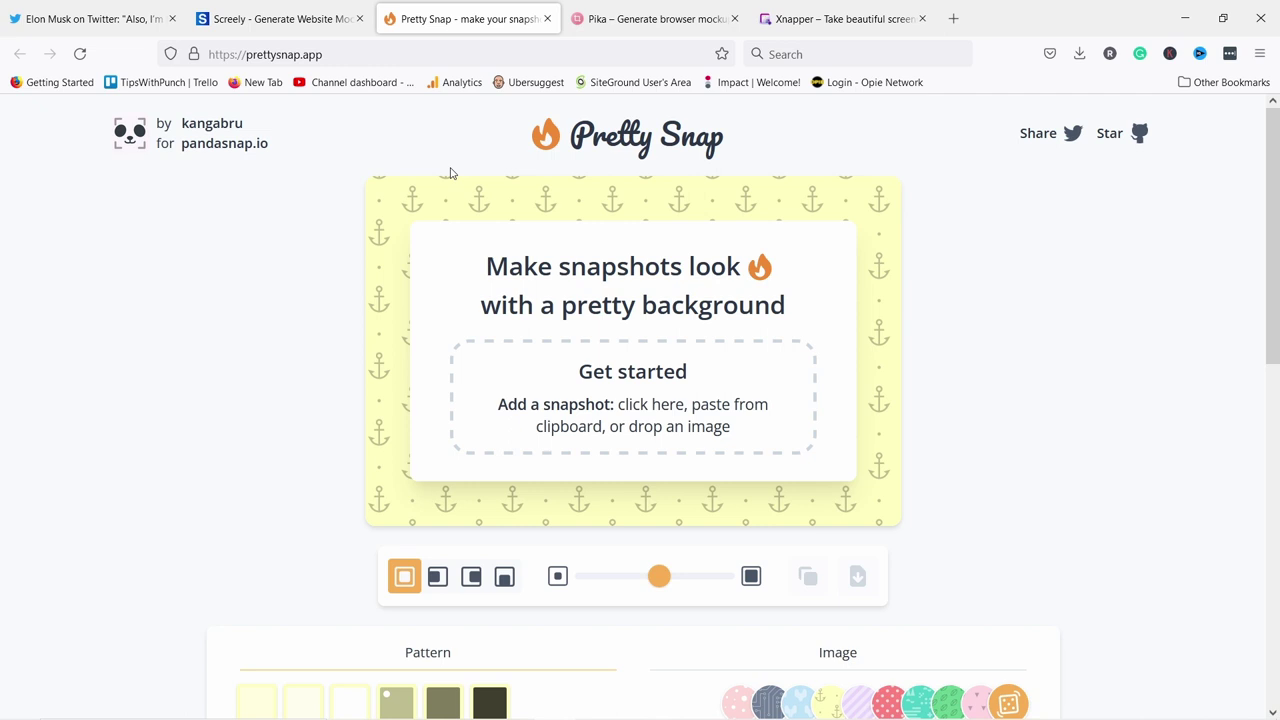
- Paste the tweet into Pretty Snap, keep the centred layout, and nudge the padding slightly
{"action": "key", "text": "ctrl+v"}
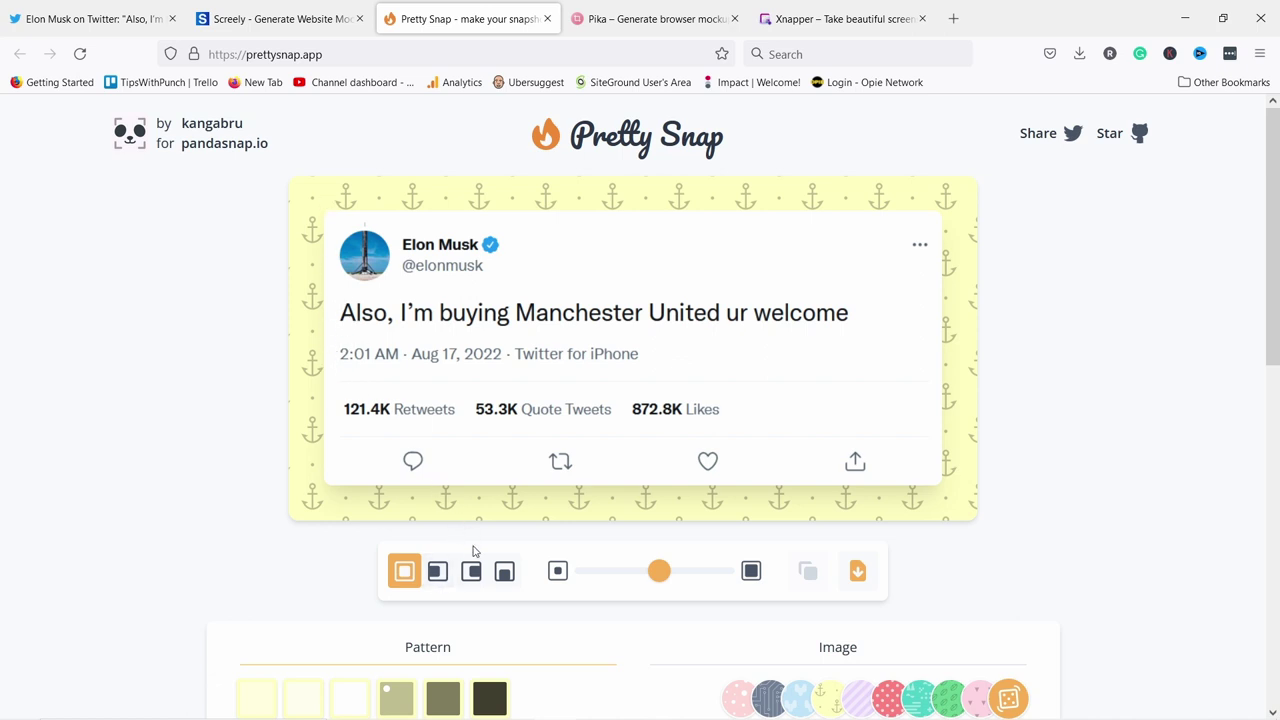
{"action": "left_click", "coordinate": [437, 572]}
{"action": "left_click", "coordinate": [404, 572]}
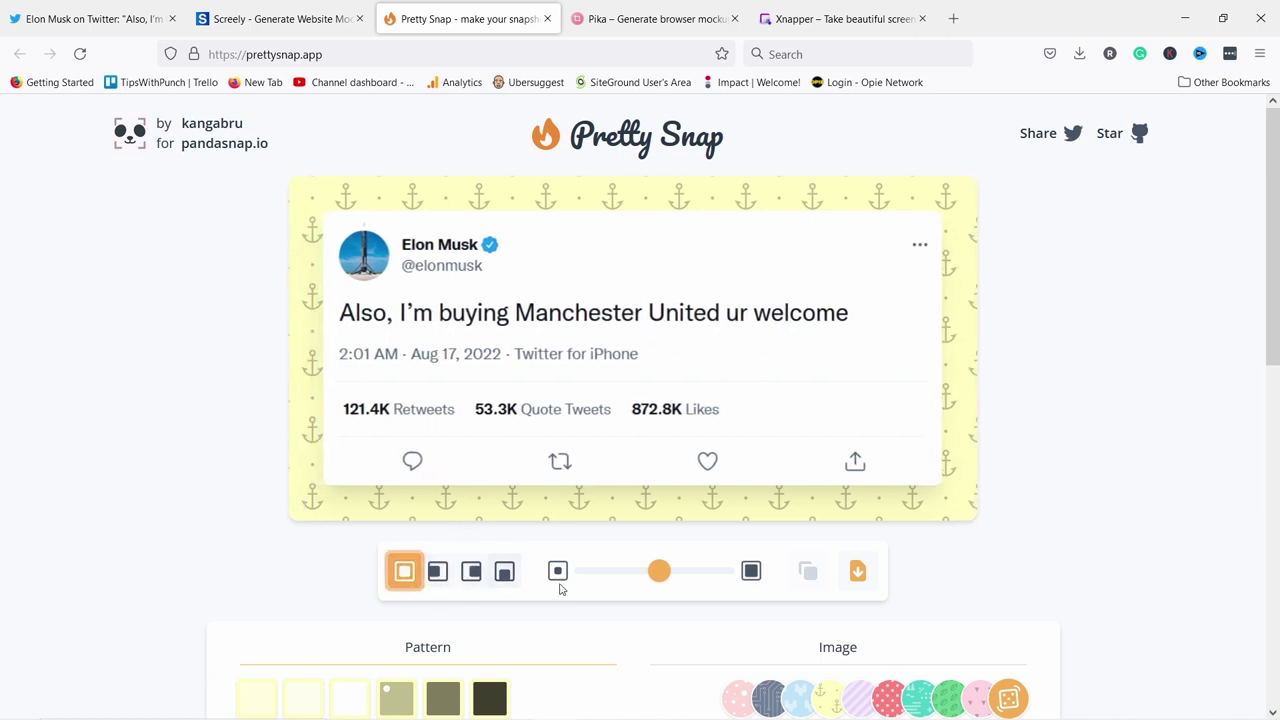
{"action": "mouse_move", "coordinate": [655, 577]}
{"action": "left_mouse_down"}
{"action": "mouse_move", "coordinate": [640, 576]}
{"action": "mouse_move", "coordinate": [658, 574]}
{"action": "left_mouse_up"}
- Apply the pink dotted theme, then switch the backdrop from geometric to the X and O pattern
{"action": "scroll", "coordinate": [629, 460], "scroll_direction": "down", "scroll_amount": 3}
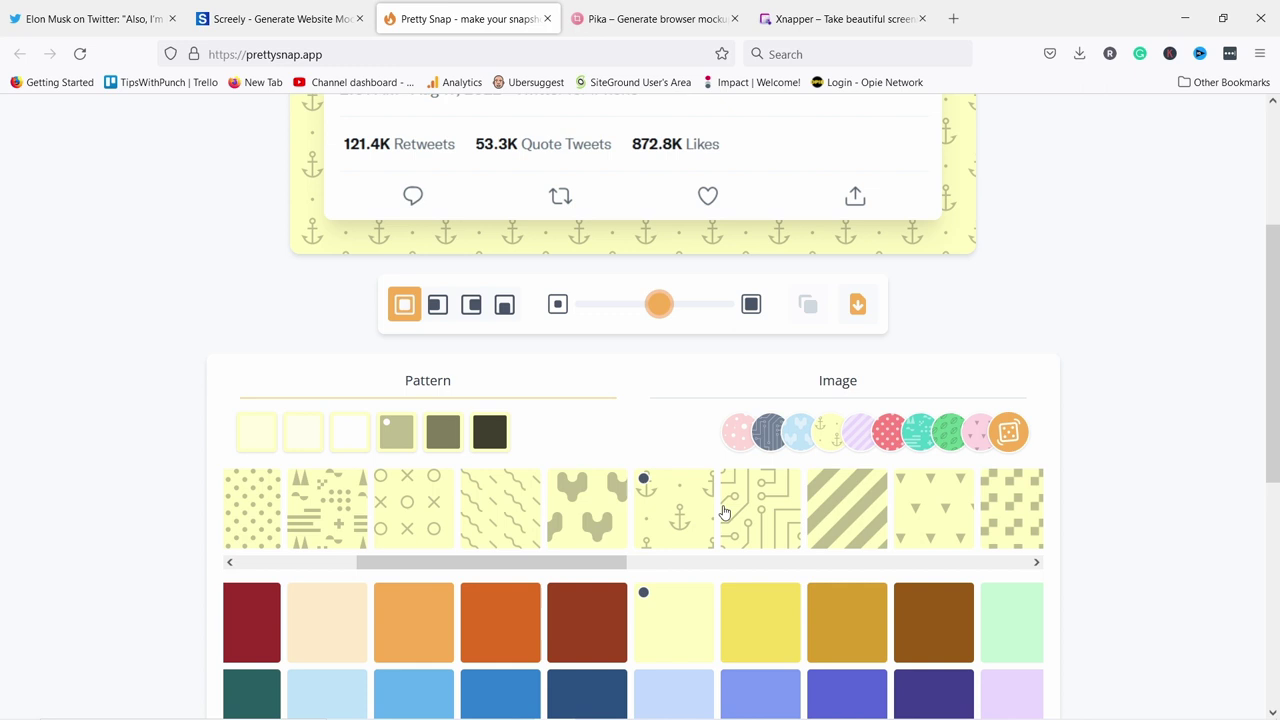
{"action": "left_click", "coordinate": [675, 517]}
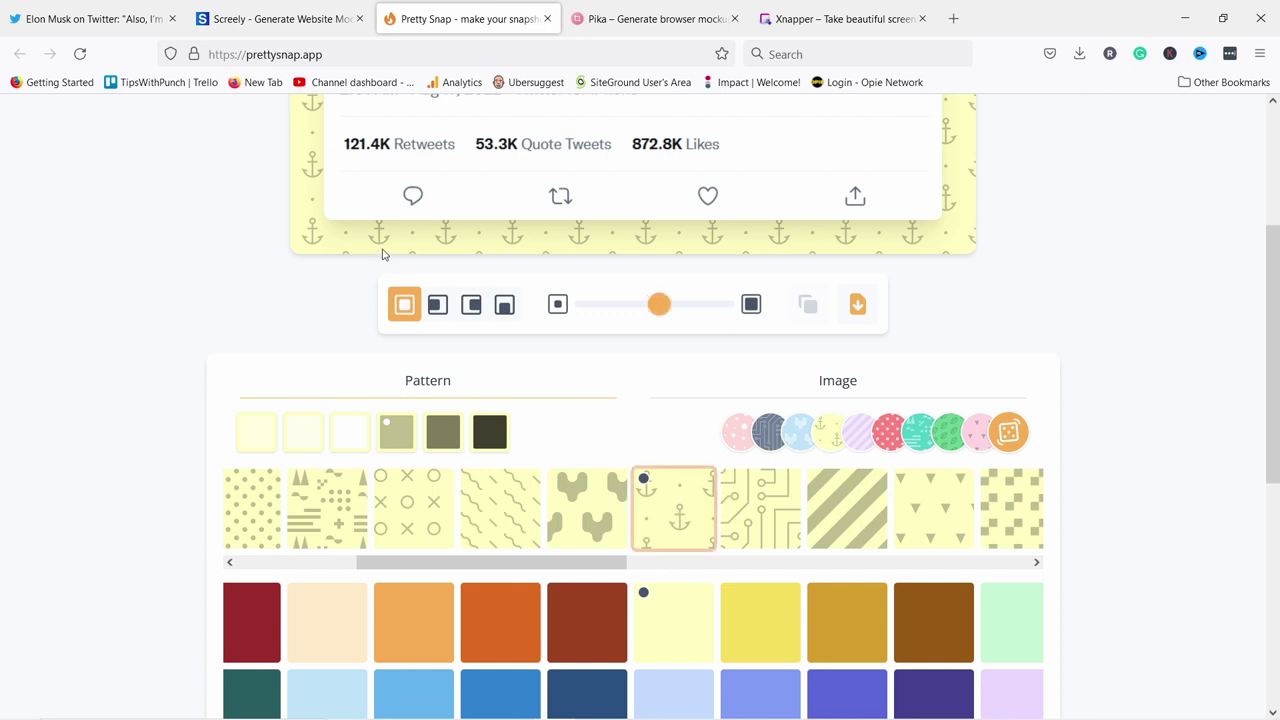
{"action": "left_click", "coordinate": [898, 436]}
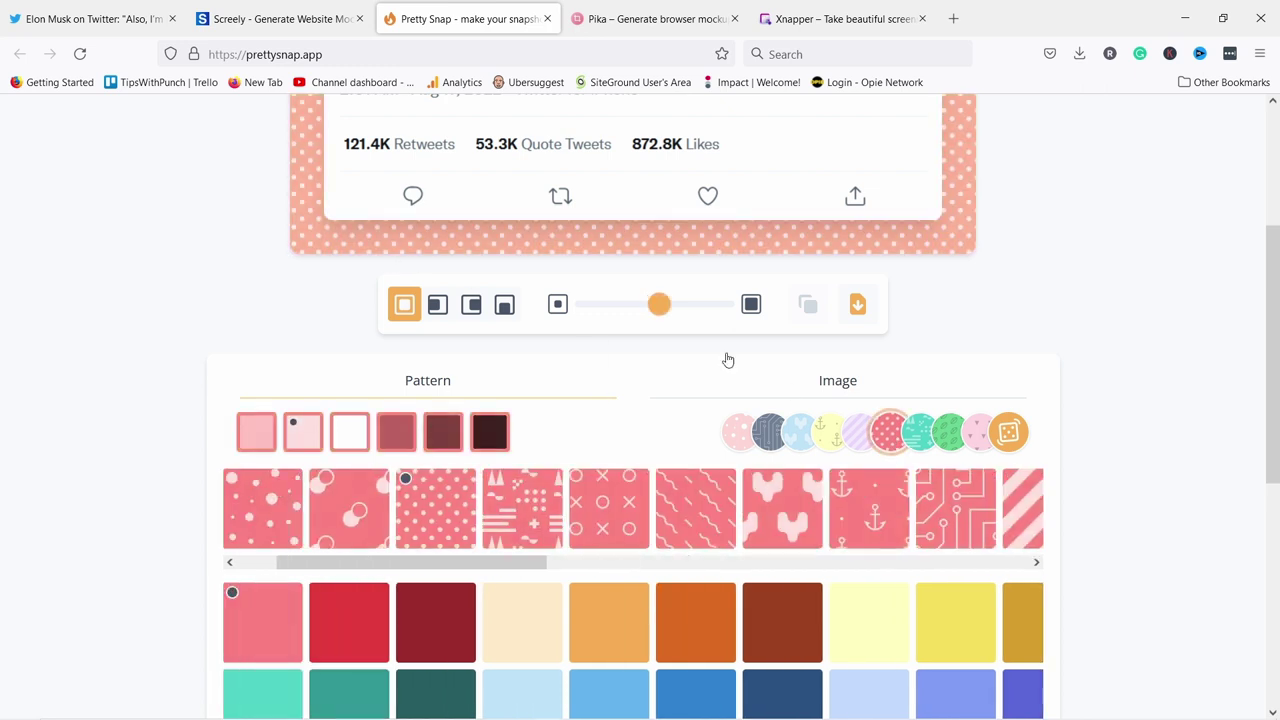
{"action": "scroll", "coordinate": [900, 171], "scroll_direction": "up", "scroll_amount": 3}
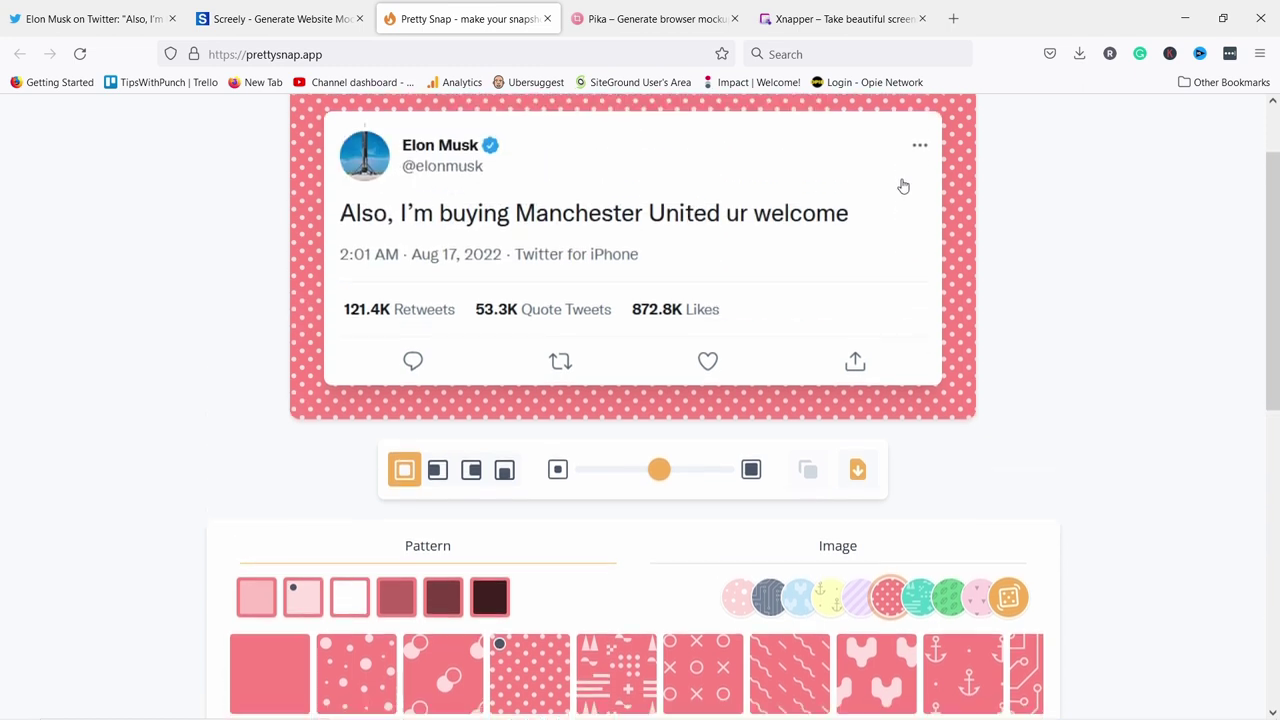
{"action": "scroll", "coordinate": [900, 171], "scroll_direction": "down", "scroll_amount": 3}
{"action": "left_click", "coordinate": [627, 511]}
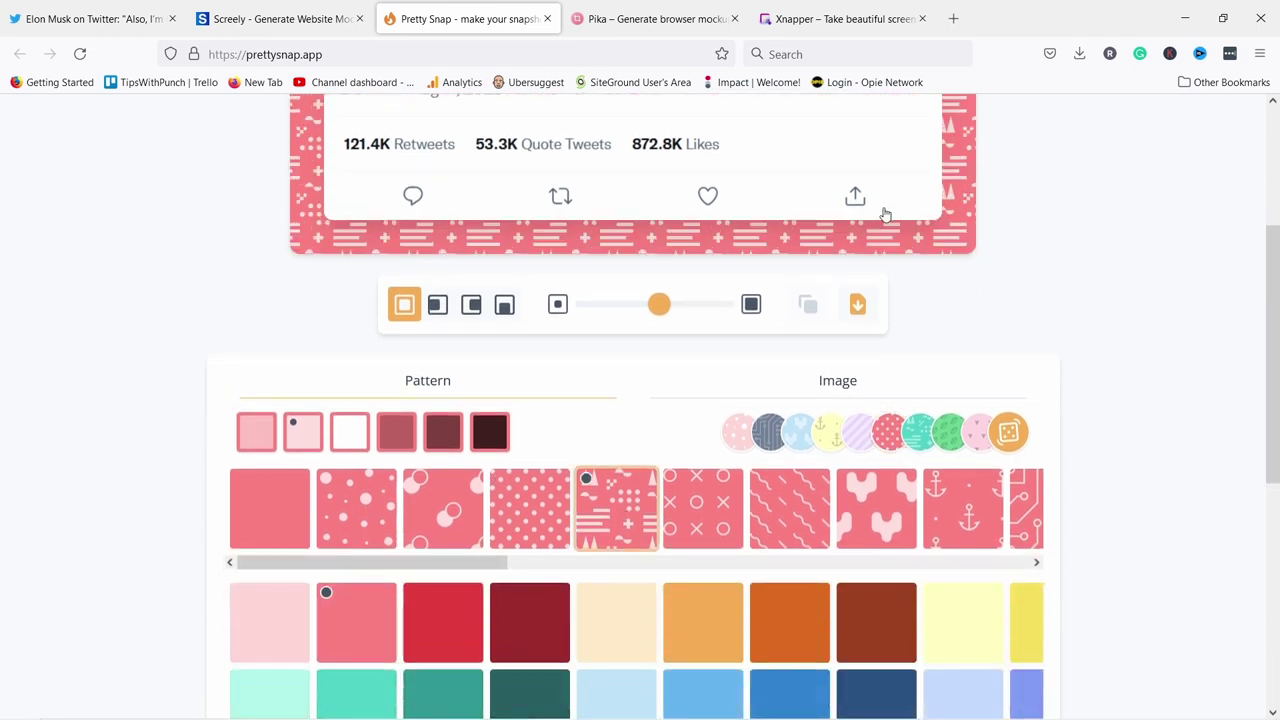
{"action": "left_click", "coordinate": [679, 517]}
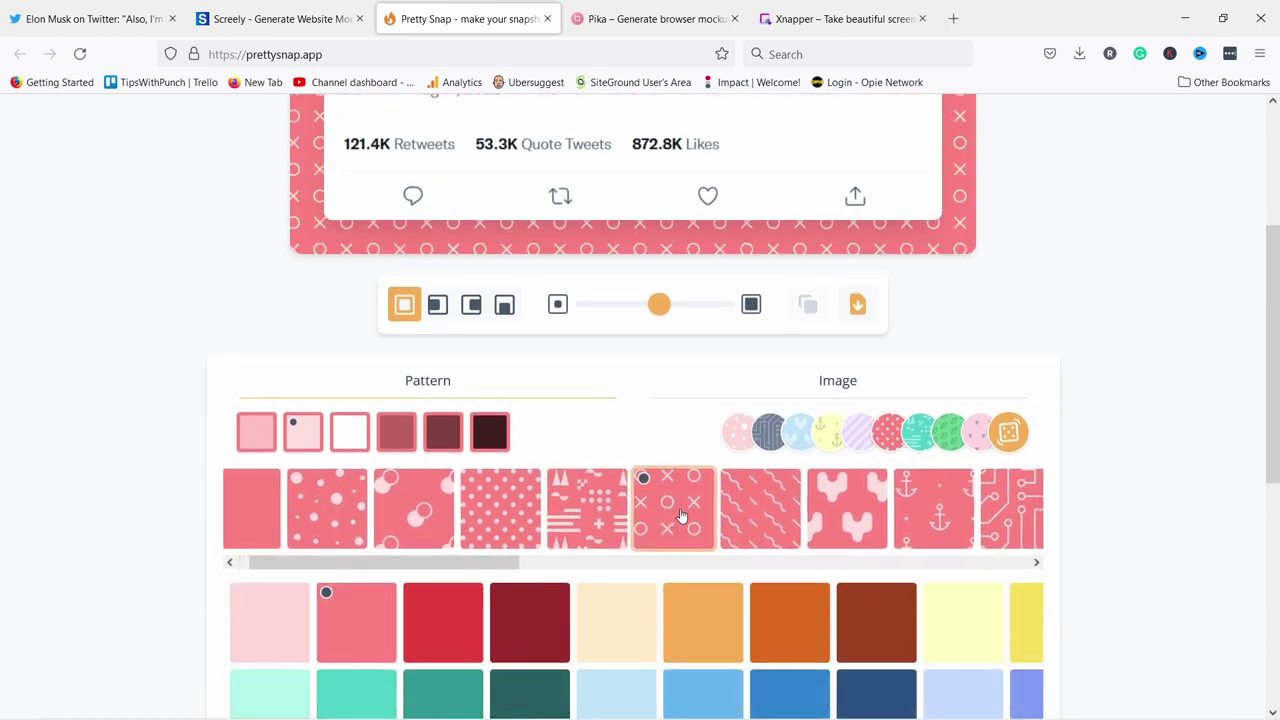
- Colour the backdrop teal and make the X and O pattern marks darker teal
{"action": "scroll", "coordinate": [700, 450], "scroll_direction": "down", "scroll_amount": 2}
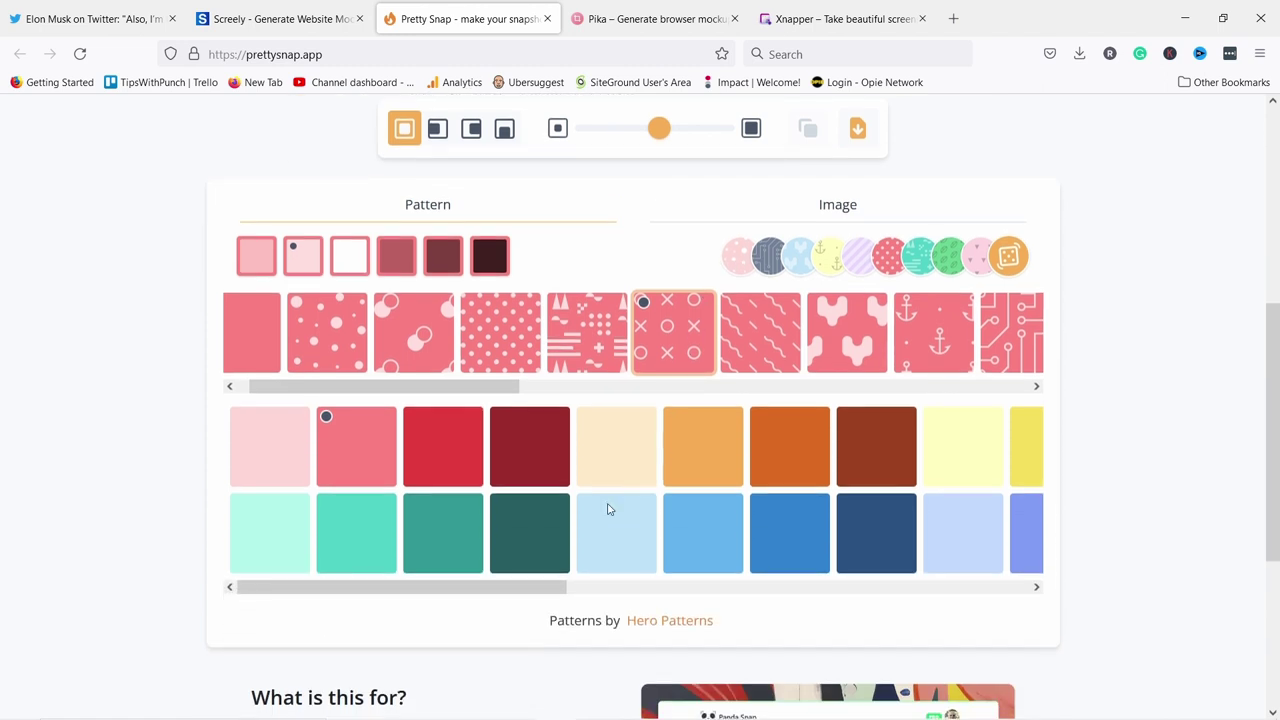
{"action": "left_click", "coordinate": [432, 531]}
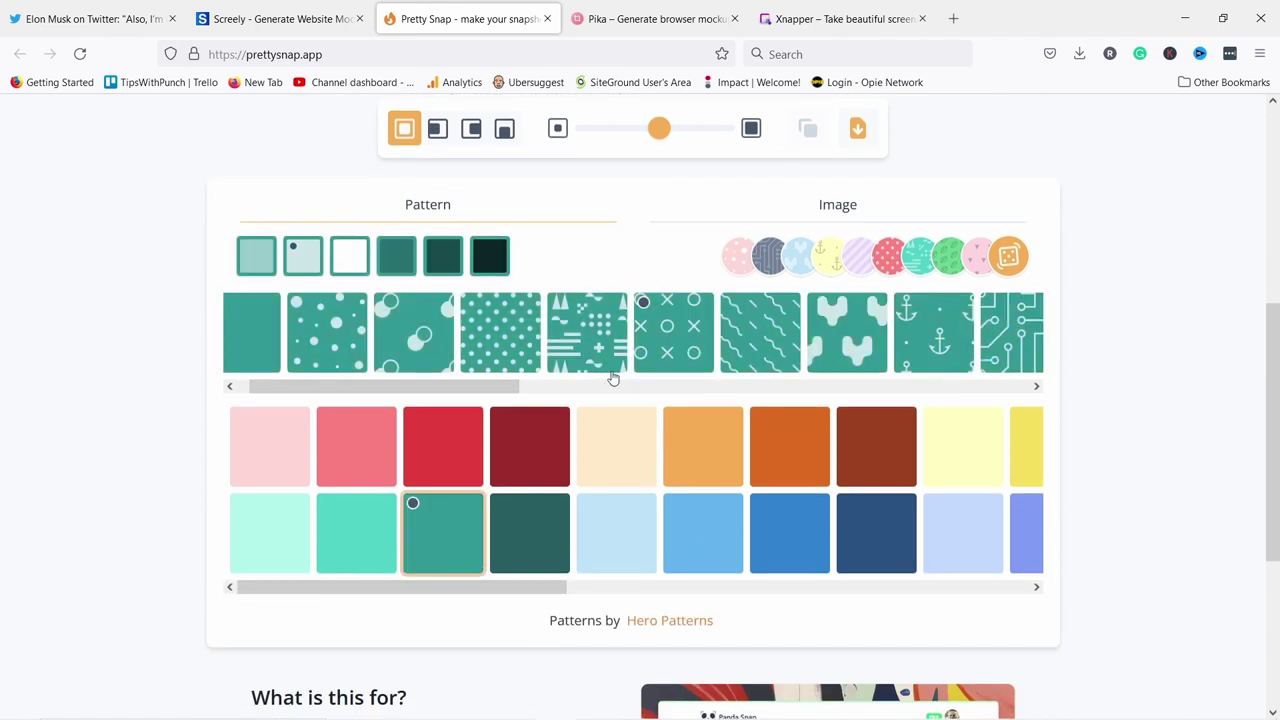
{"action": "scroll", "coordinate": [371, 282], "scroll_direction": "up", "scroll_amount": 4}
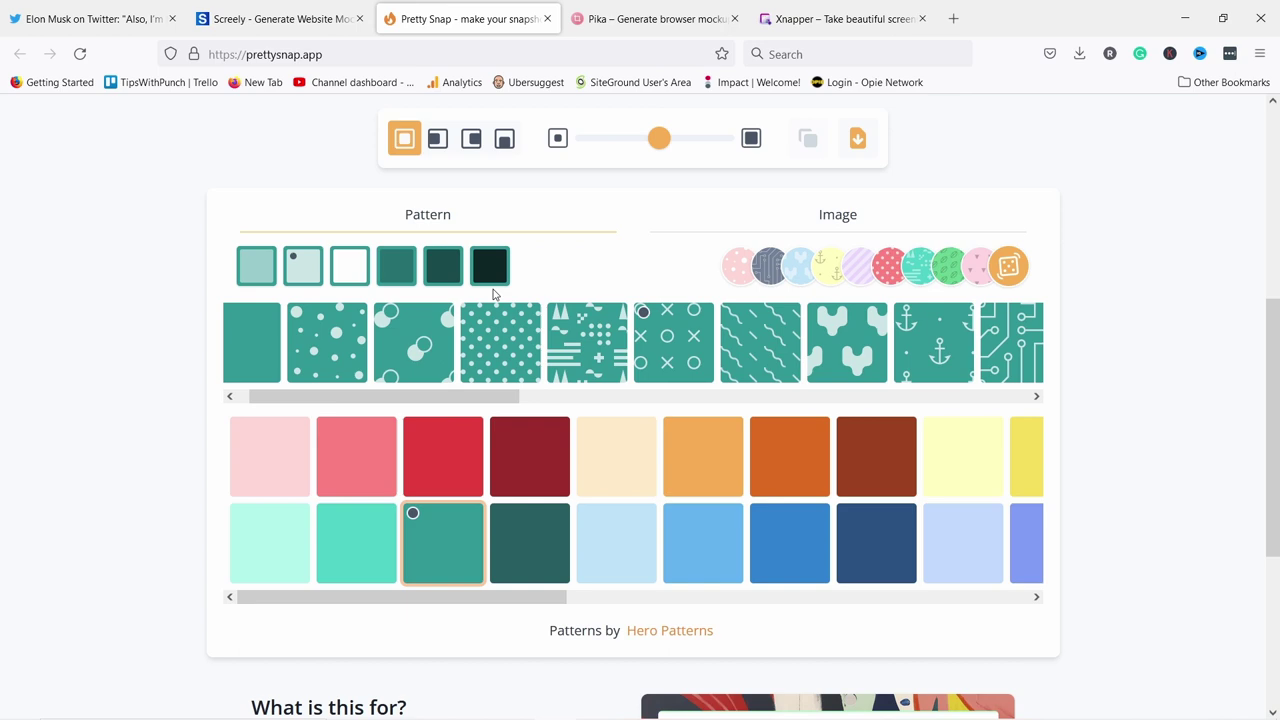
{"action": "scroll", "coordinate": [430, 205], "scroll_direction": "down", "scroll_amount": 1}
{"action": "scroll", "coordinate": [436, 243], "scroll_direction": "down", "scroll_amount": 1}
{"action": "left_click", "coordinate": [348, 608]}
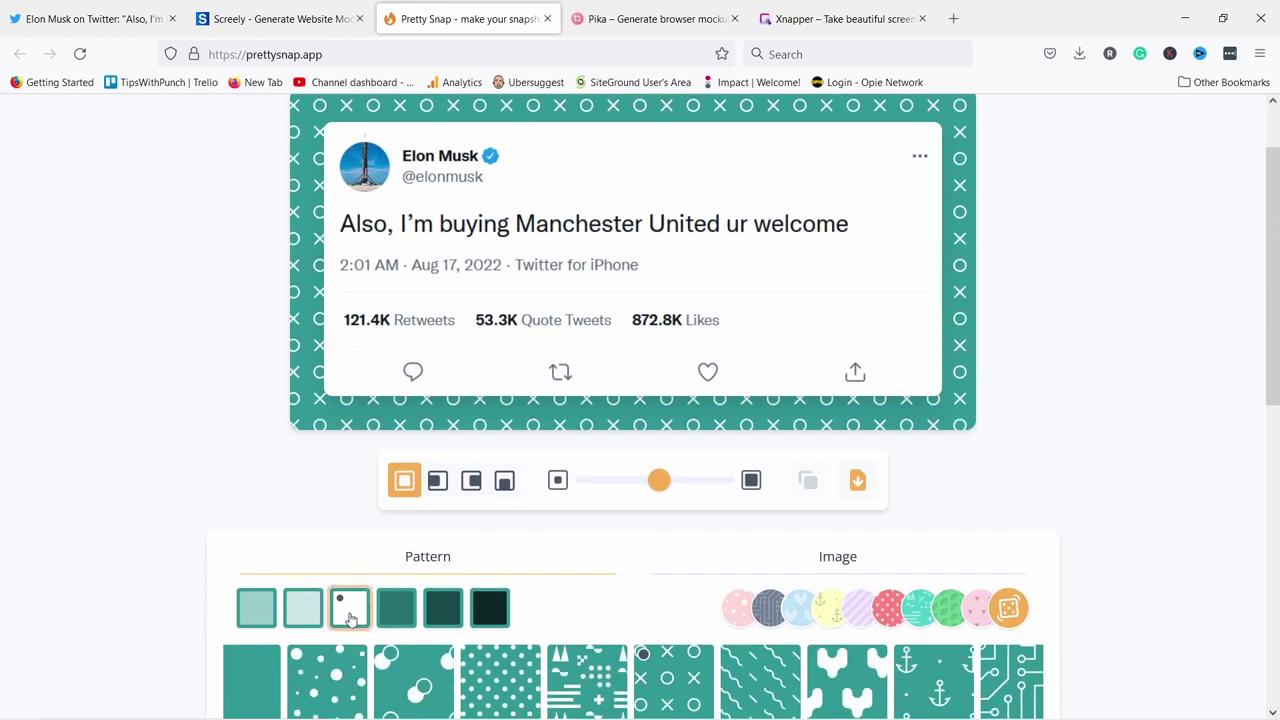
{"action": "left_click", "coordinate": [397, 608]}
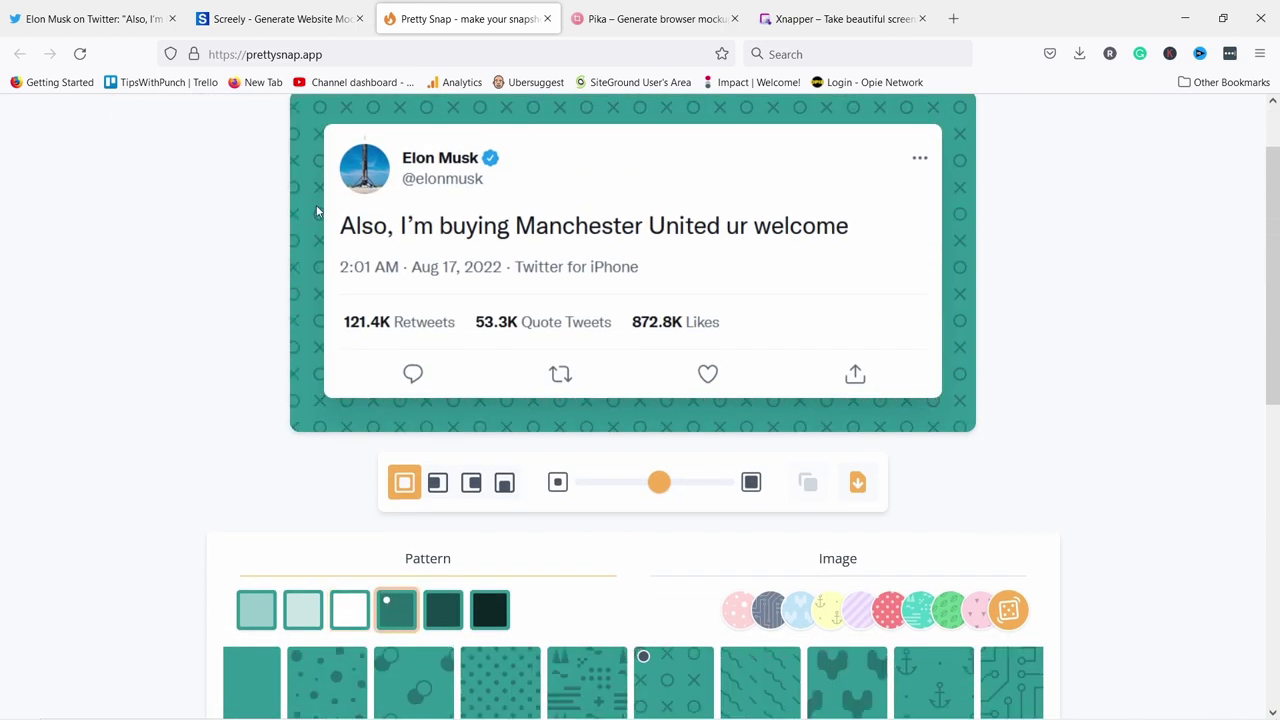
{"action": "scroll", "coordinate": [329, 195], "scroll_direction": "up", "scroll_amount": 2}
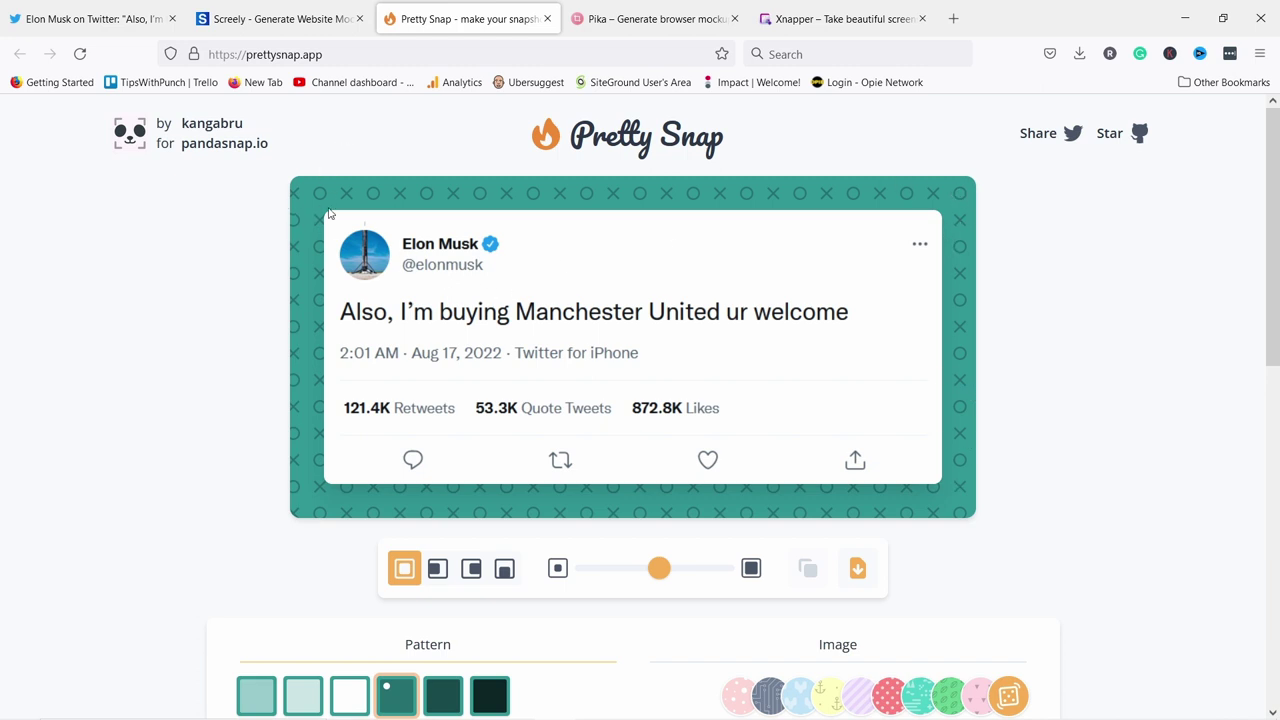
{"action": "scroll", "coordinate": [262, 496], "scroll_direction": "down", "scroll_amount": 1}
{"action": "scroll", "coordinate": [262, 492], "scroll_direction": "down", "scroll_amount": 7}
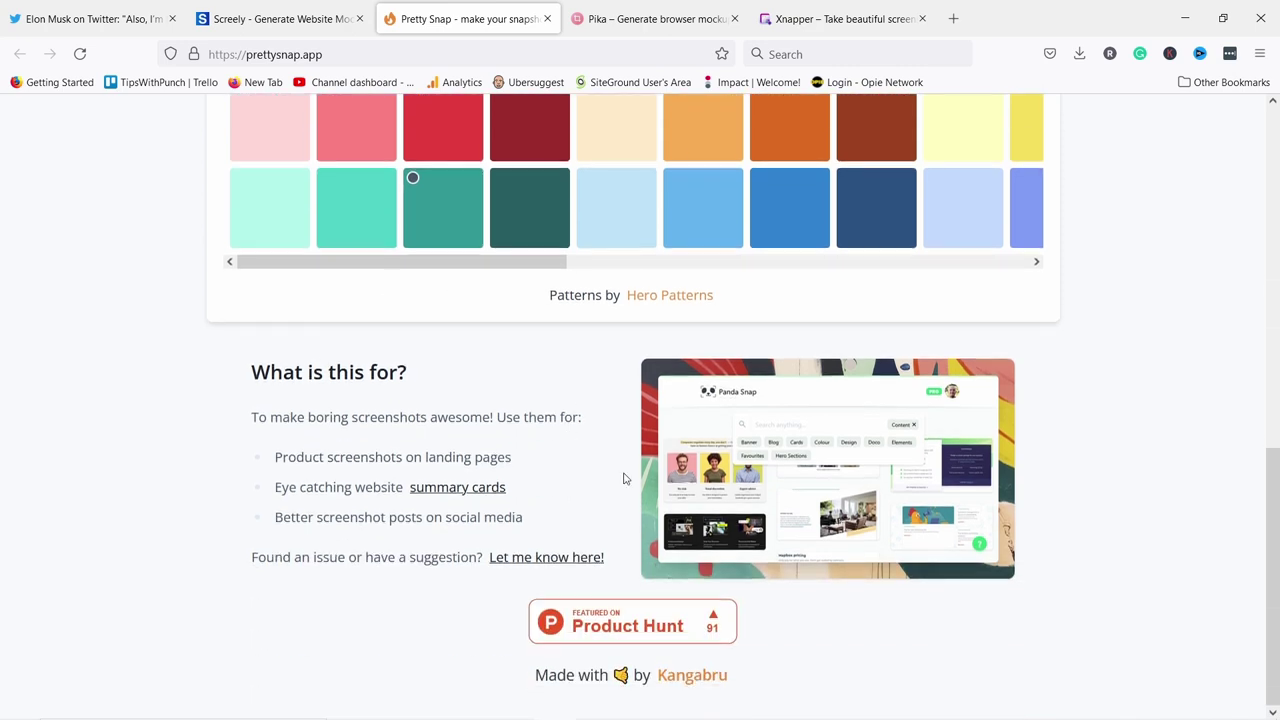
{"action": "scroll", "coordinate": [566, 440], "scroll_direction": "up", "scroll_amount": 10}
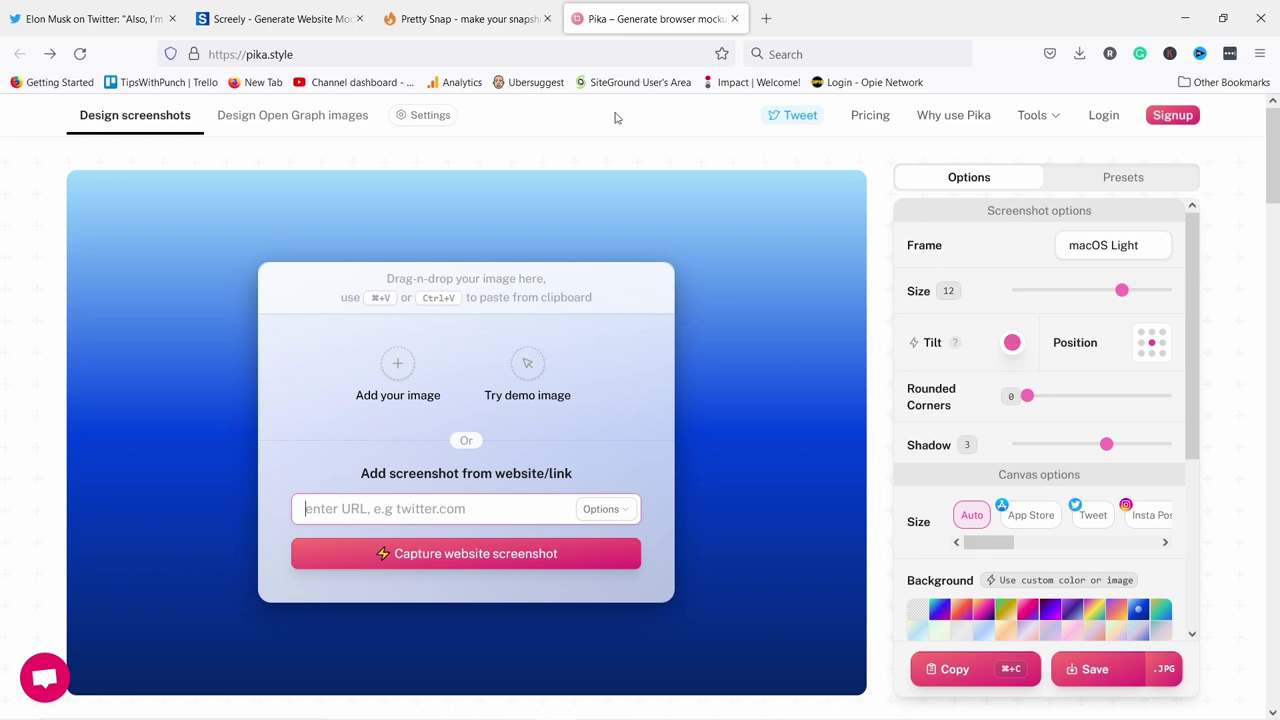
- Paste the tweet screenshot onto Pika's canvas and dismiss the 'Created using pika.style' badge
{"action": "left_click", "coordinate": [563, 151]}
{"action": "key", "text": "ctrl+v"}
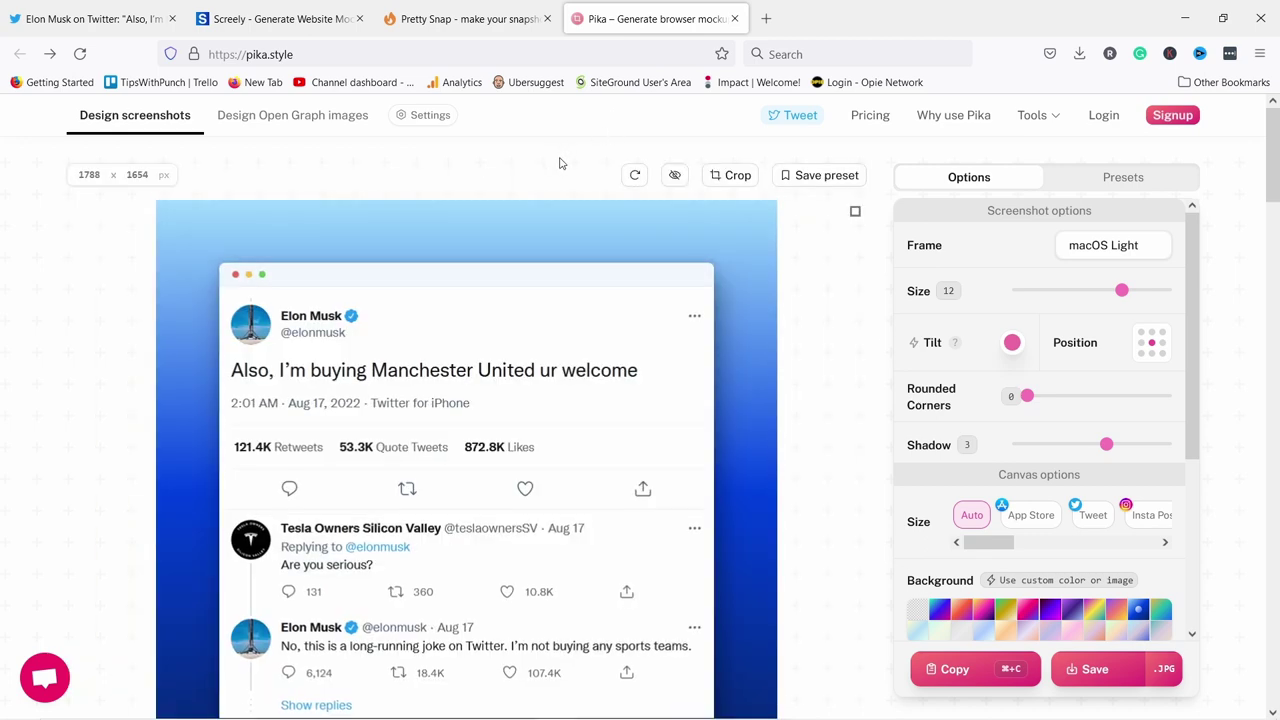
{"action": "scroll", "coordinate": [473, 406], "scroll_direction": "down", "scroll_amount": 2}
{"action": "scroll", "coordinate": [457, 362], "scroll_direction": "up", "scroll_amount": 2}
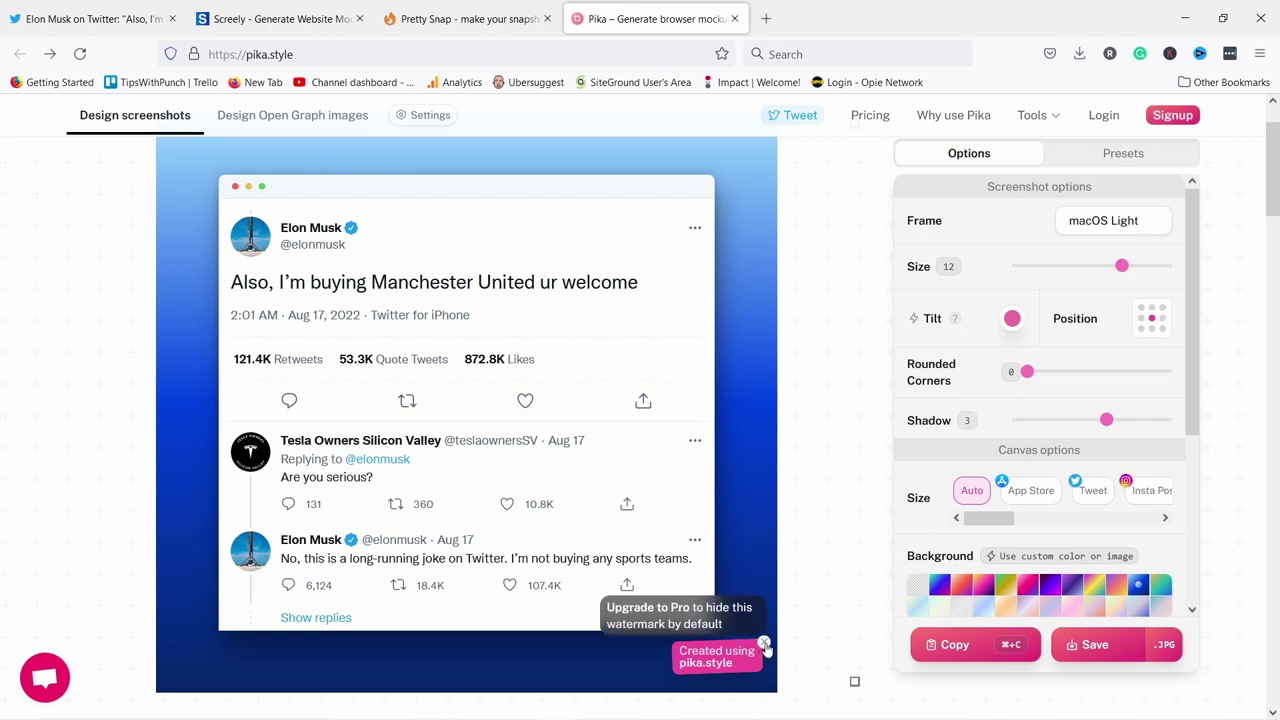
{"action": "left_click", "coordinate": [765, 647]}
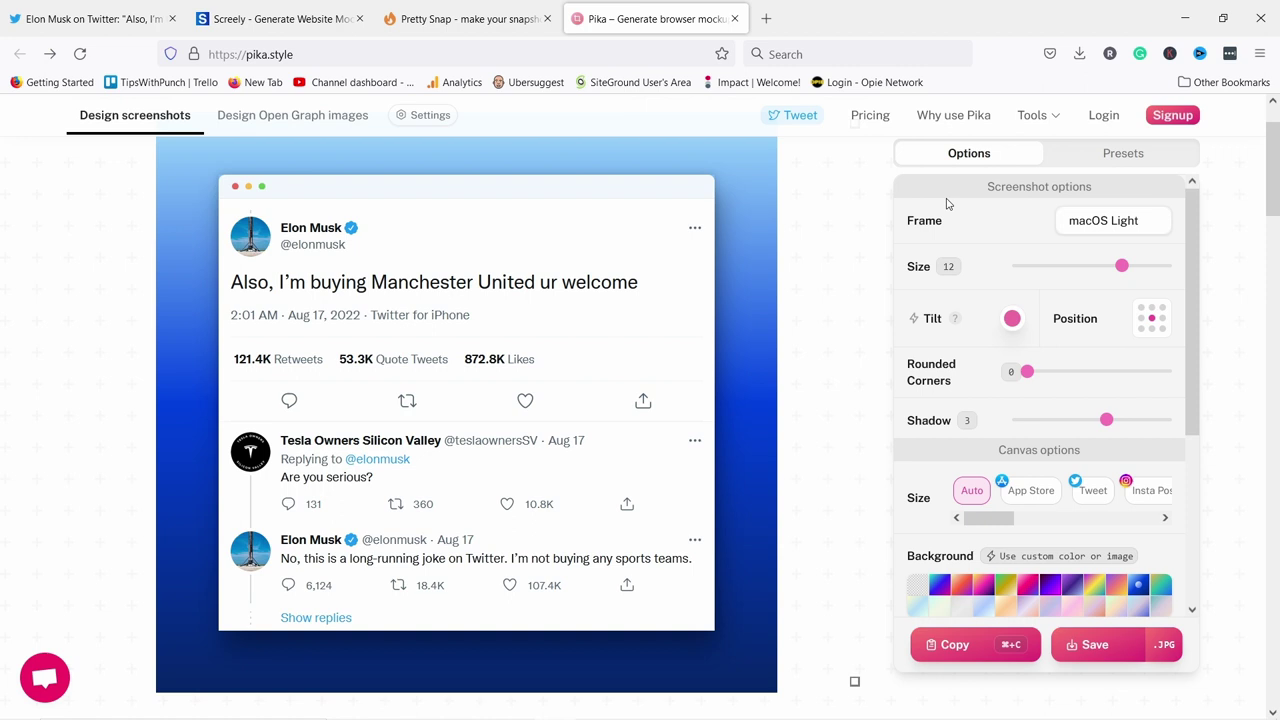
{"action": "left_click_drag", "start_coordinate": [987, 518], "coordinate": [1017, 522]}
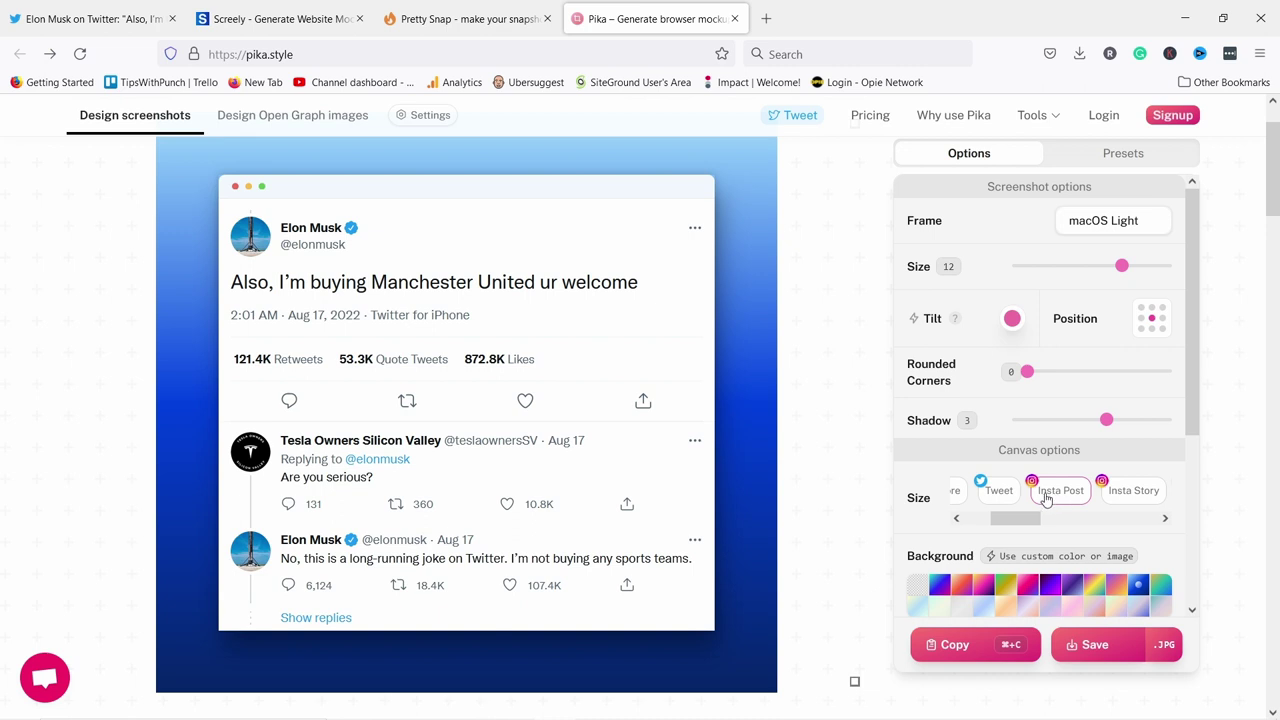
- Resize Pika's canvas to Insta Post and give it the cyan-blue-magenta gradient background
{"action": "left_click", "coordinate": [1047, 496]}
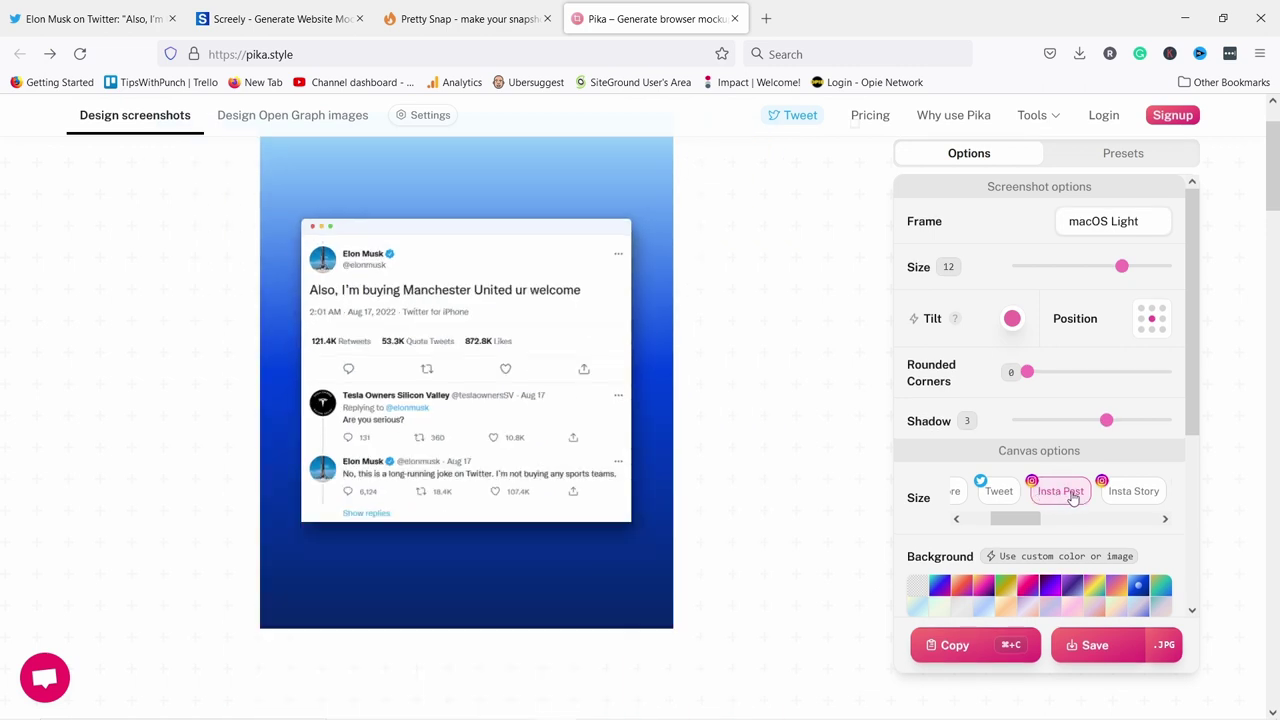
{"action": "scroll", "coordinate": [657, 378], "scroll_direction": "up", "scroll_amount": 1}
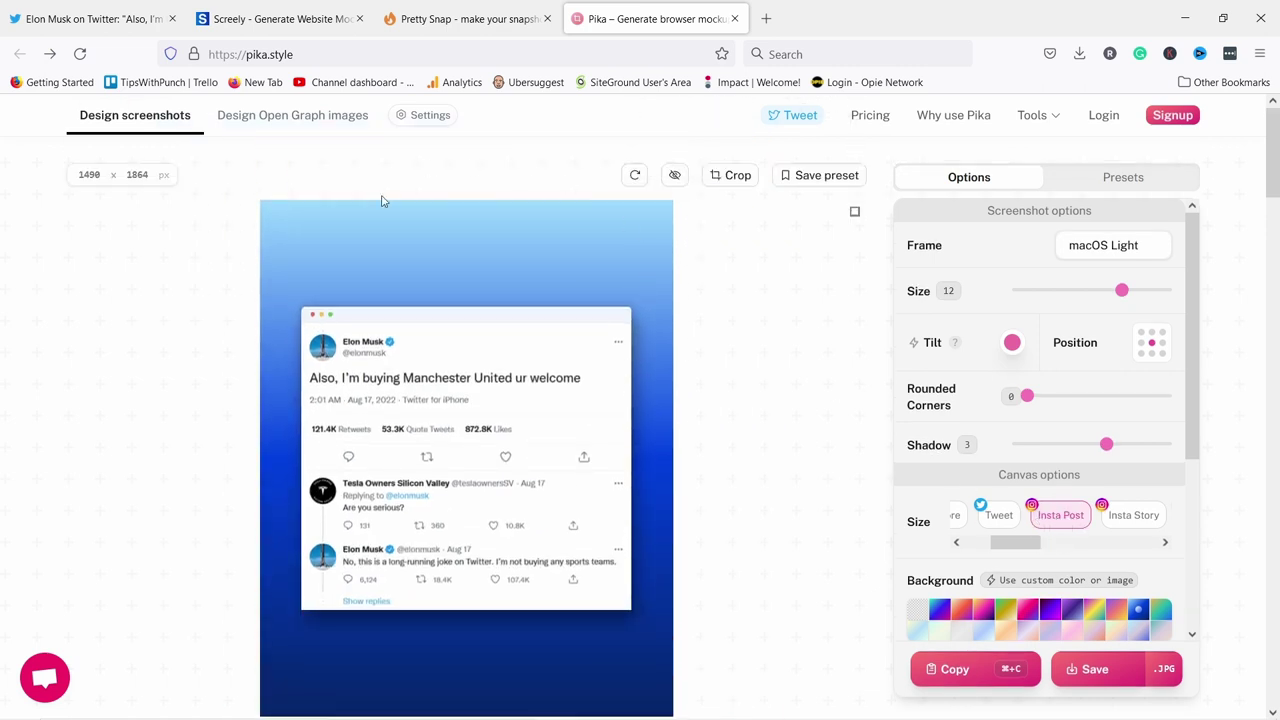
{"action": "scroll", "coordinate": [367, 522], "scroll_direction": "down", "scroll_amount": 1}
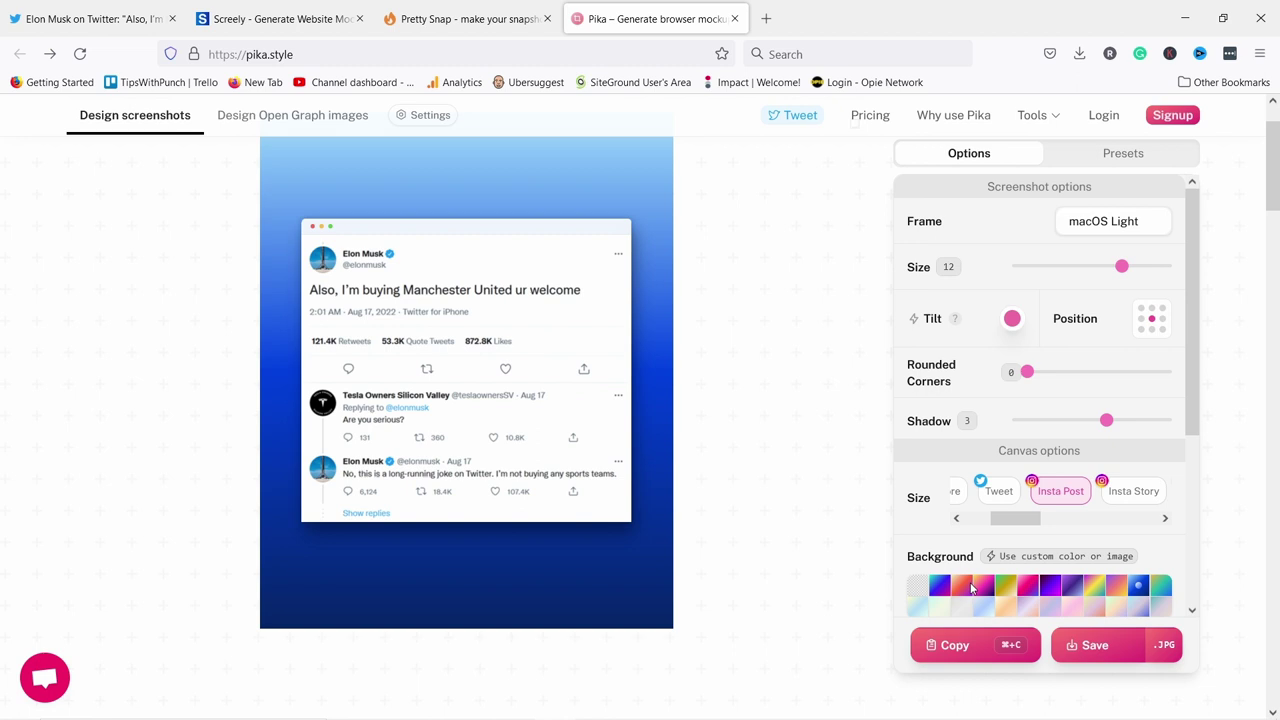
{"action": "left_click", "coordinate": [920, 587]}
{"action": "left_click", "coordinate": [941, 588]}
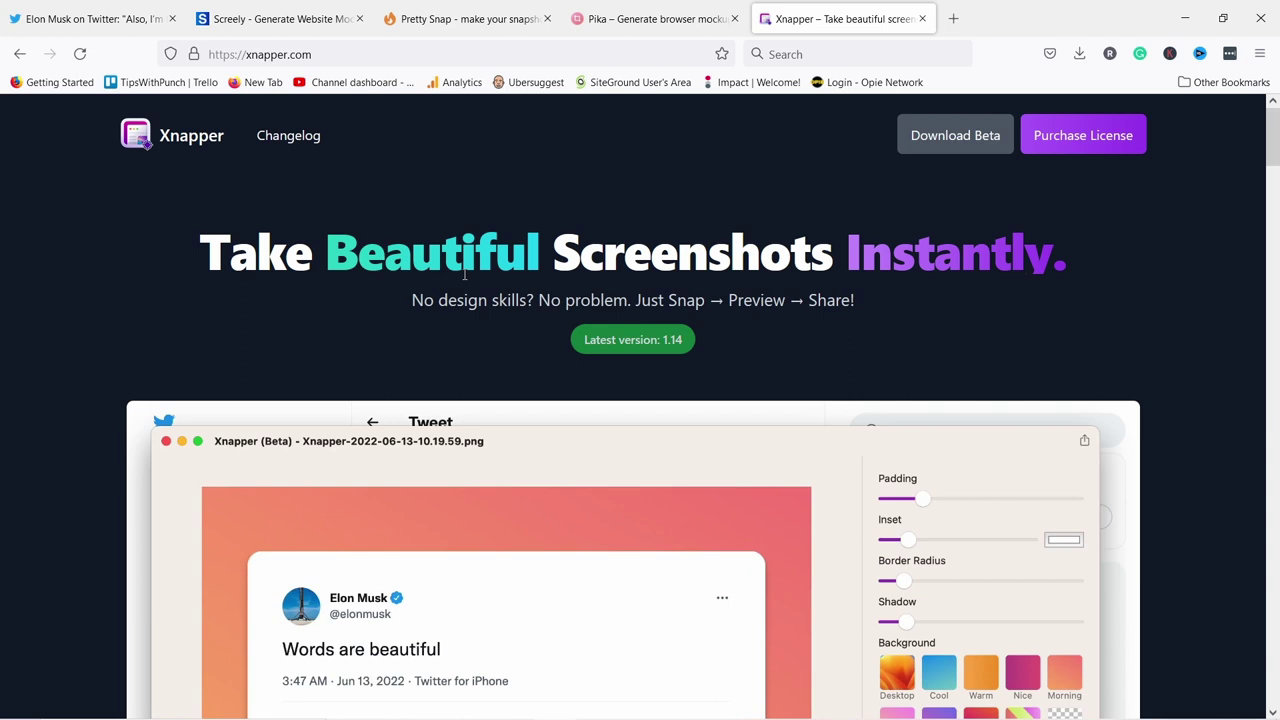
{"action": "scroll", "coordinate": [411, 302], "scroll_direction": "down", "scroll_amount": 2}
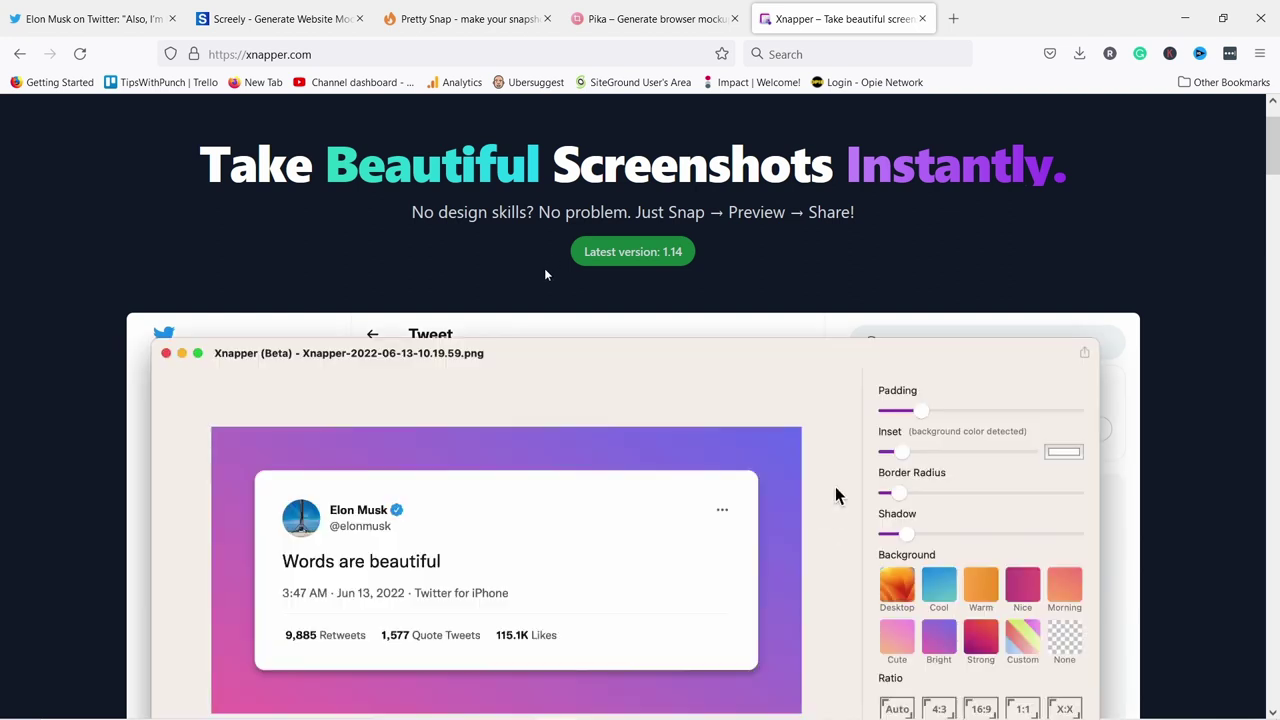
{"action": "scroll", "coordinate": [825, 432], "scroll_direction": "down", "scroll_amount": 3}
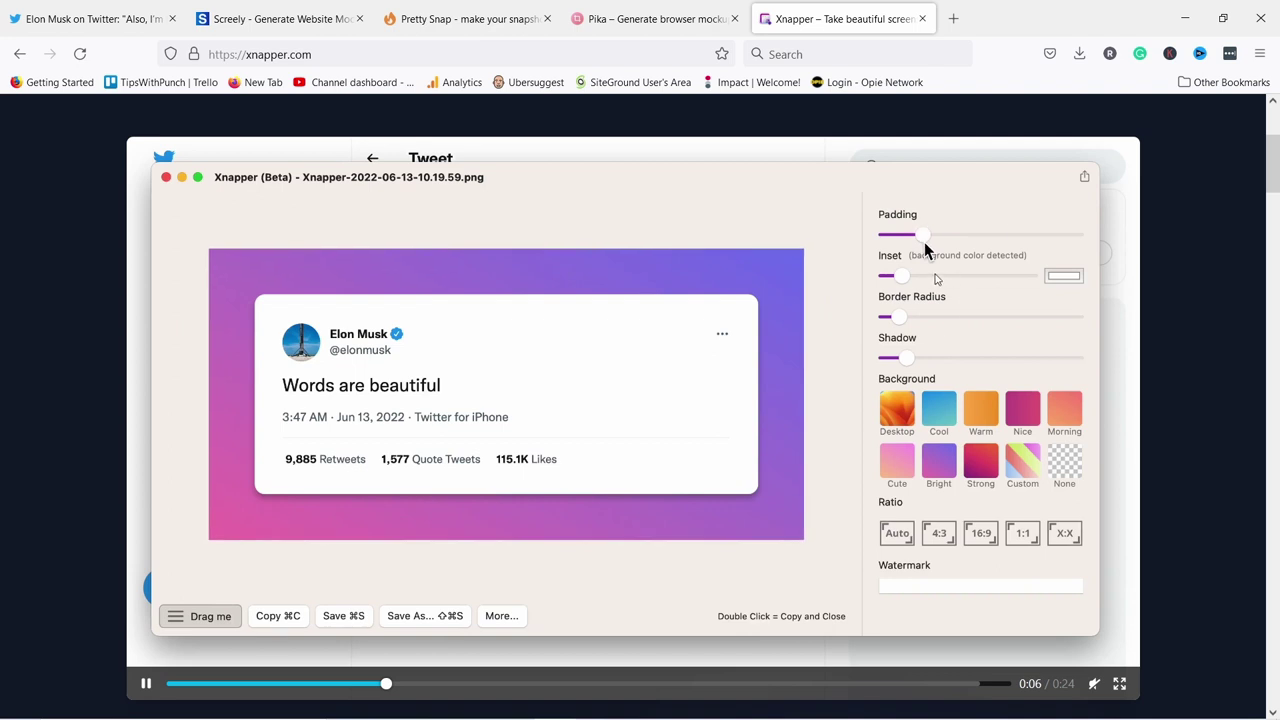